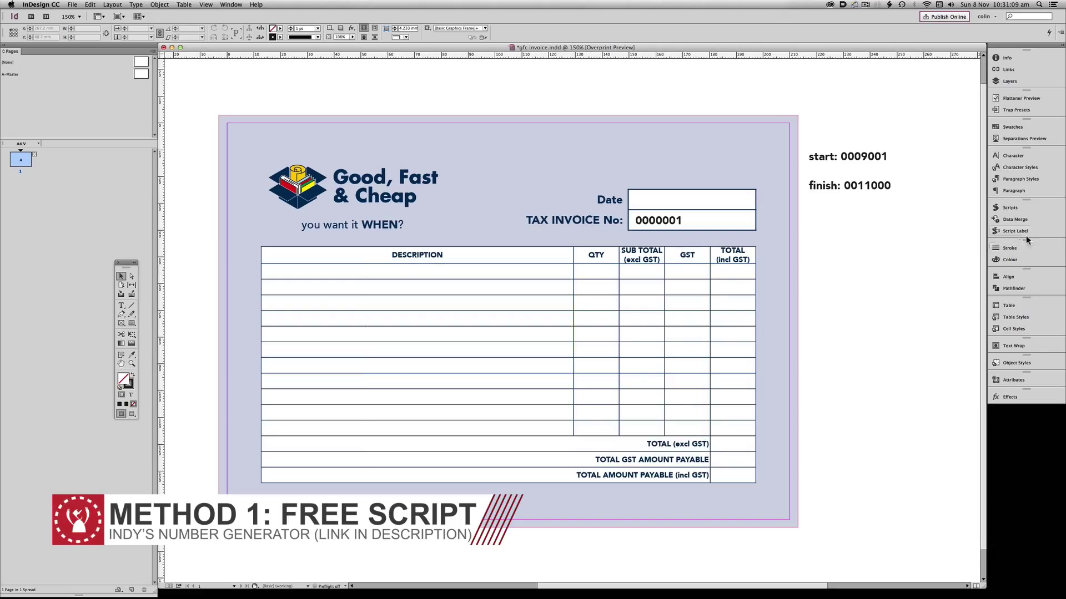
Step: Run IndysNumberGenerator with all integers from 9001 to 11000
click(1020, 206)
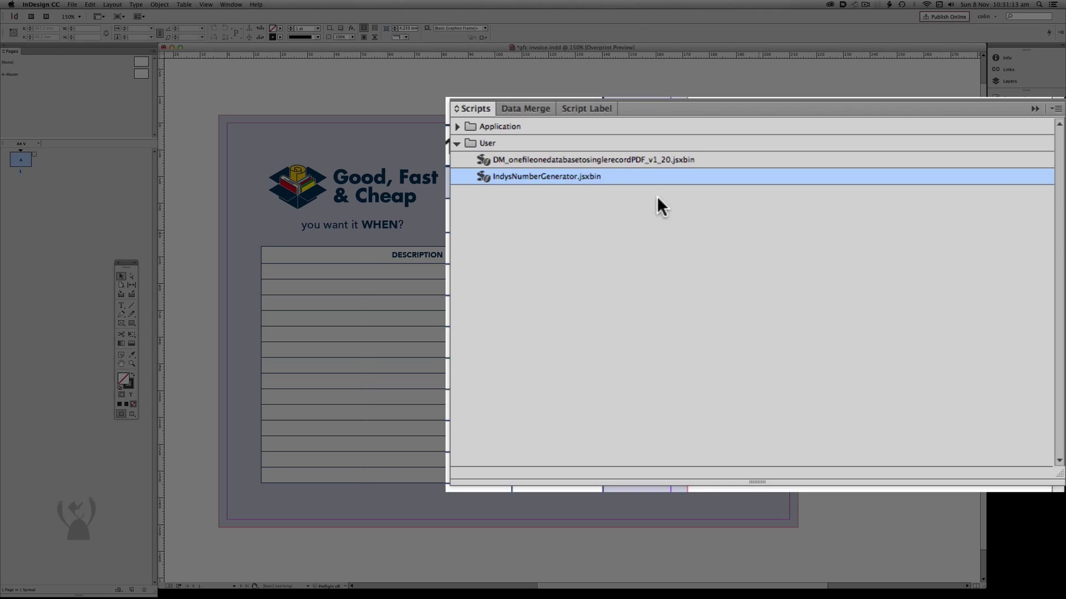
double_click(657, 176)
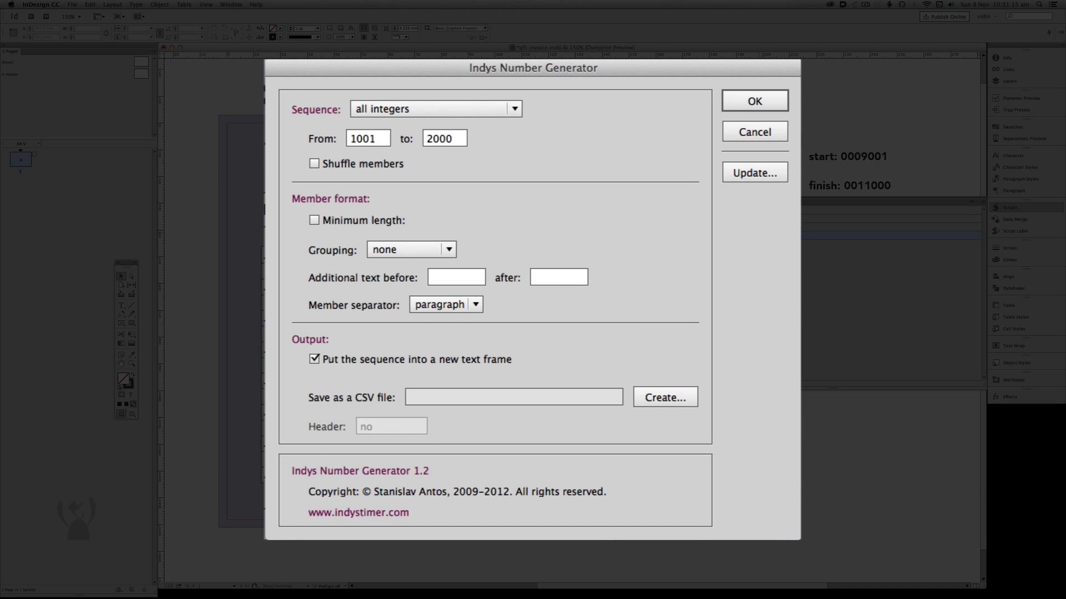
click(448, 109)
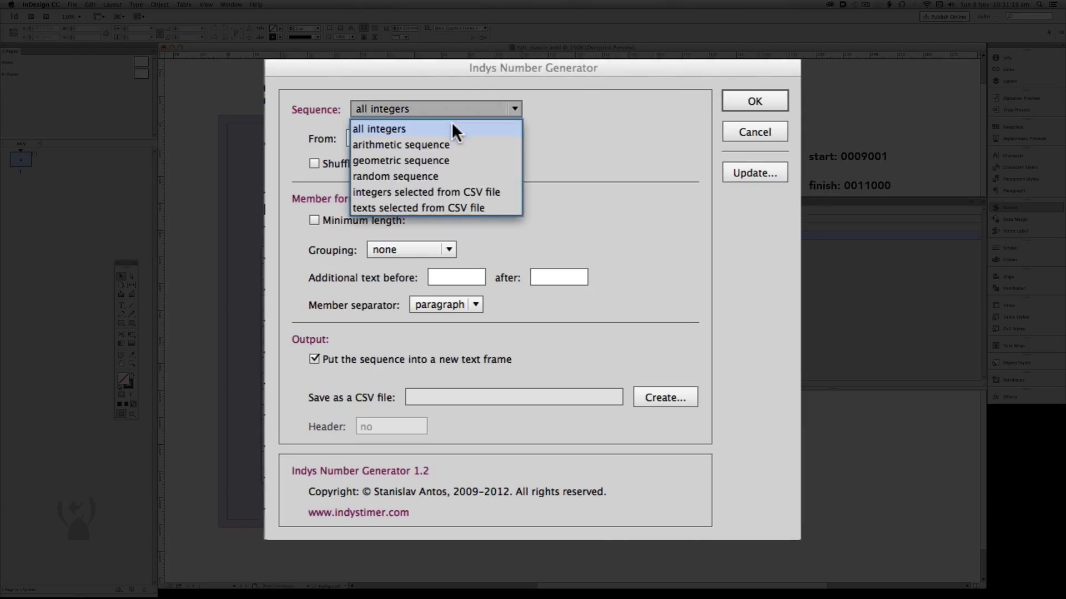
click(453, 129)
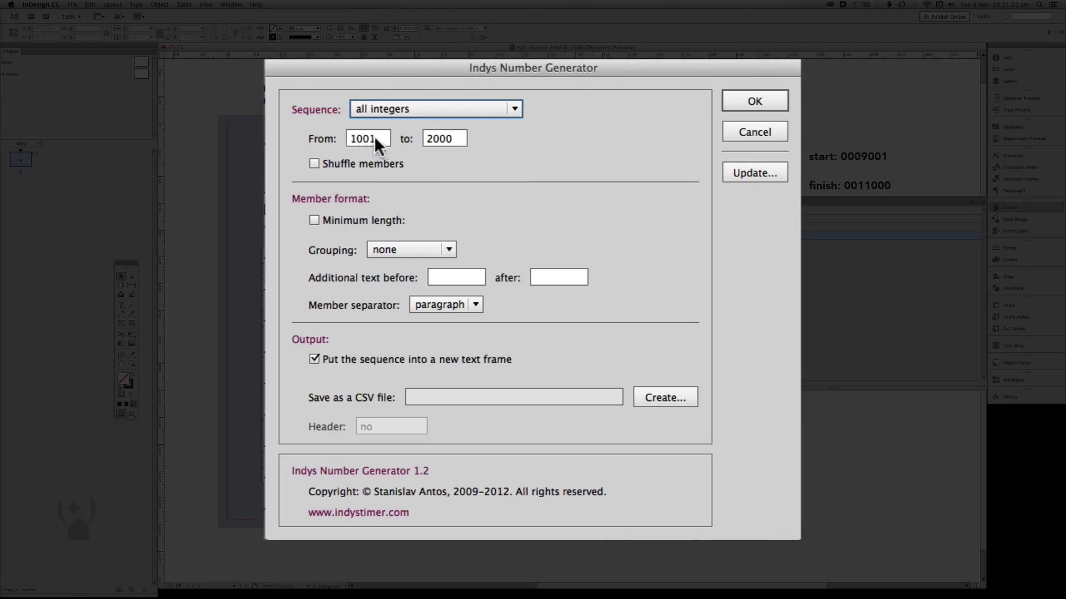
key(Tab)
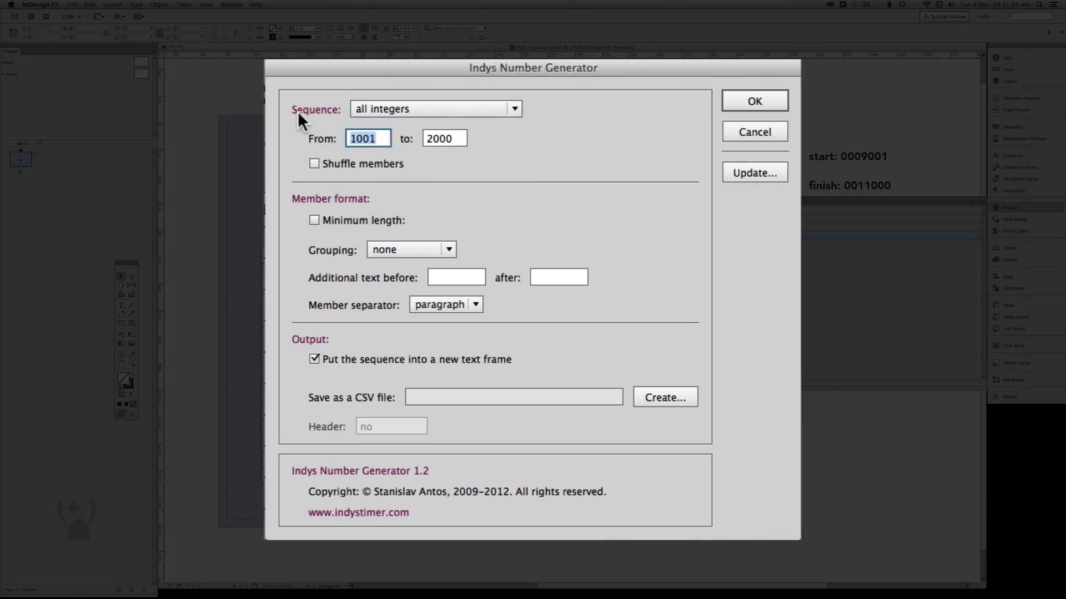
text(9001)
key(Tab)
text(11000)
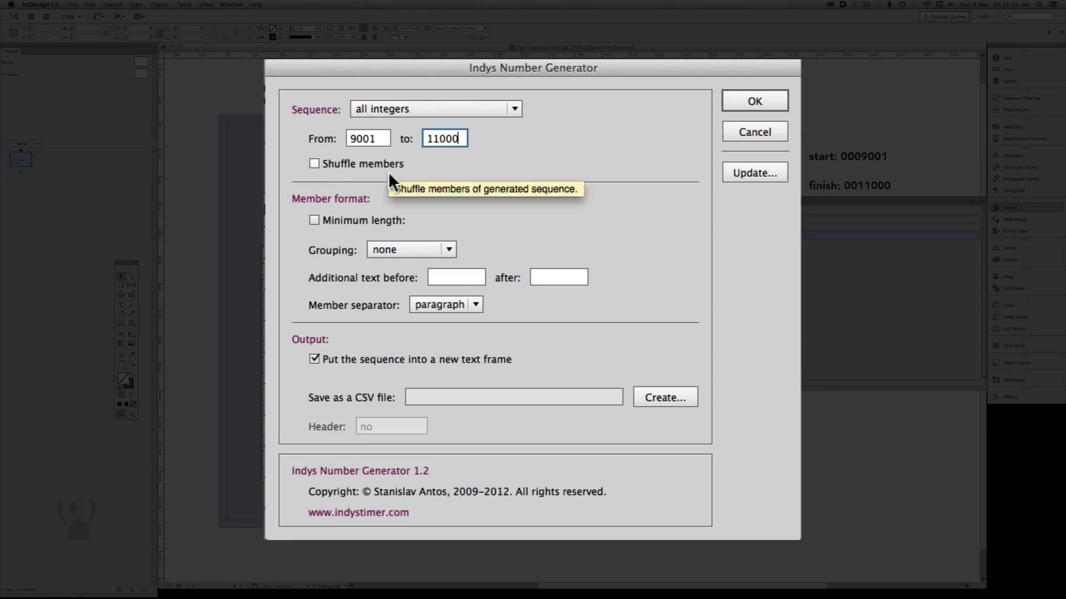
Step: Pad numbers to minimum length 7 with 0, paragraph separator, and no new text frame
click(335, 219)
double_click(542, 221)
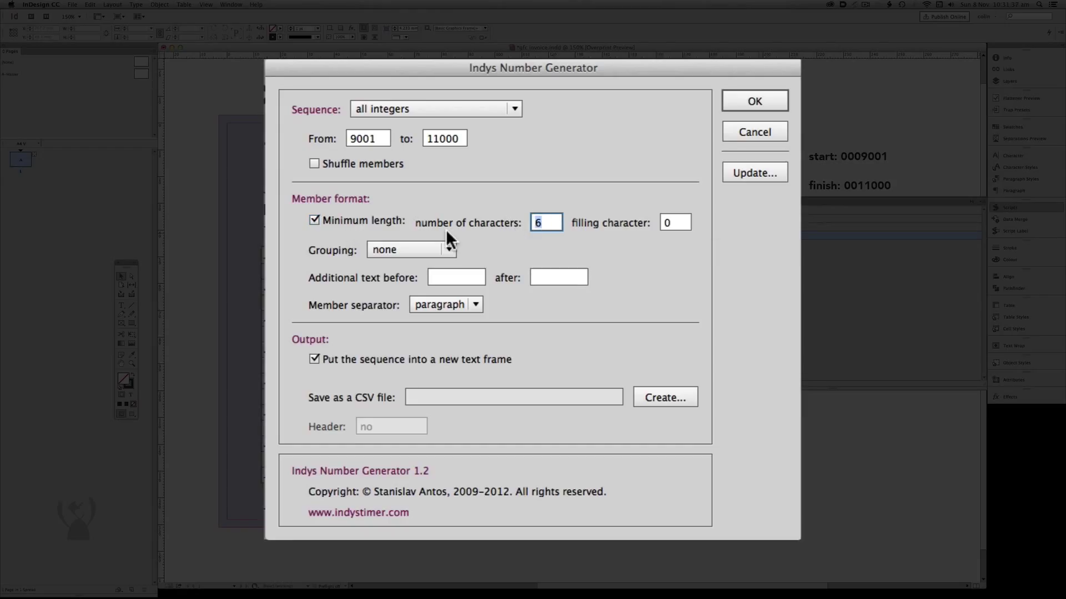
text(7)
click(460, 305)
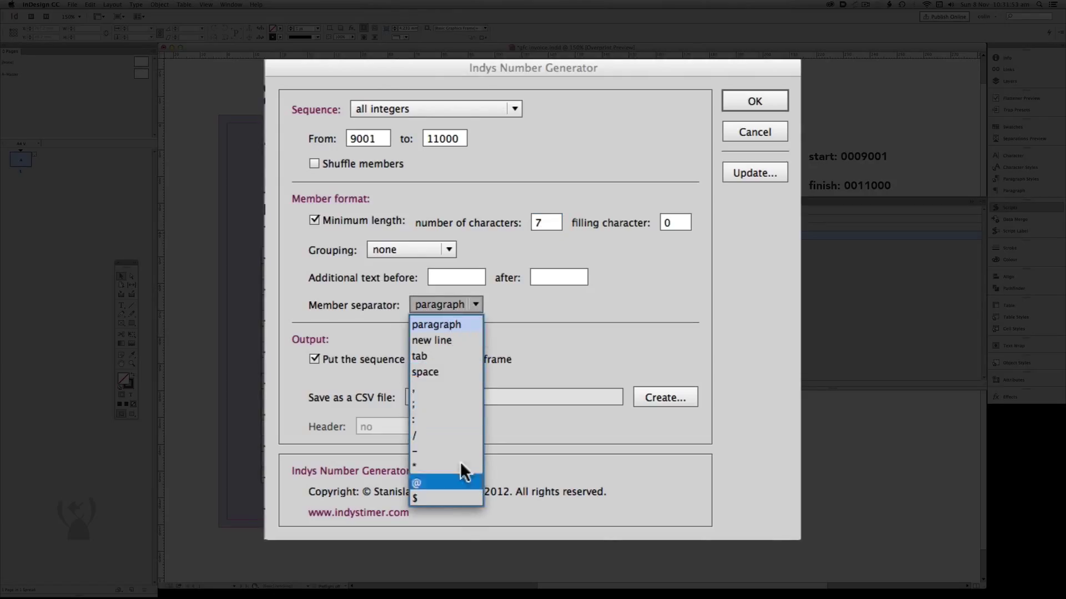
click(511, 303)
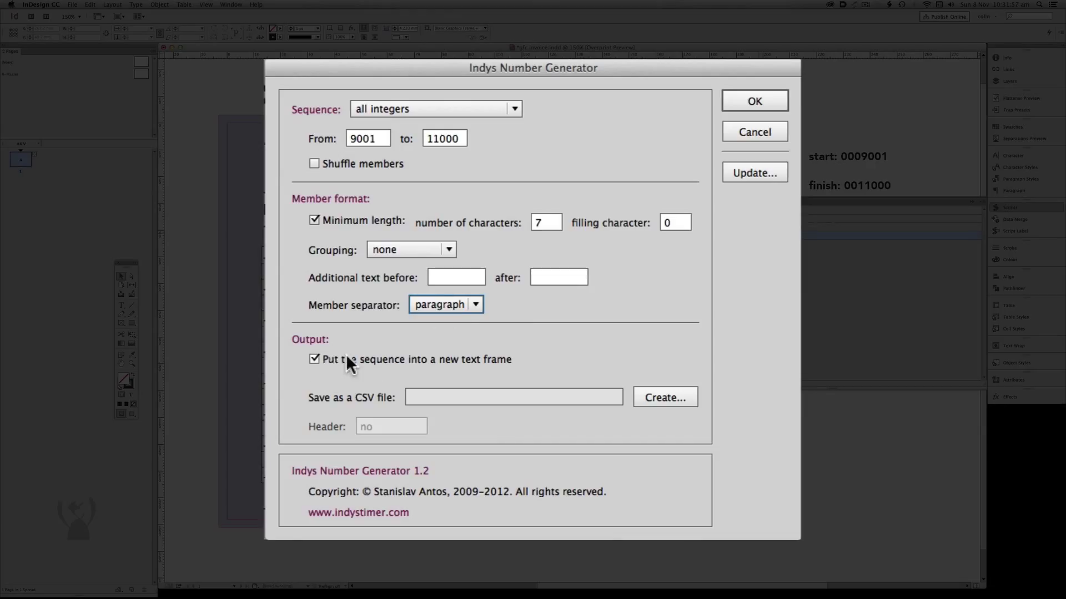
click(316, 359)
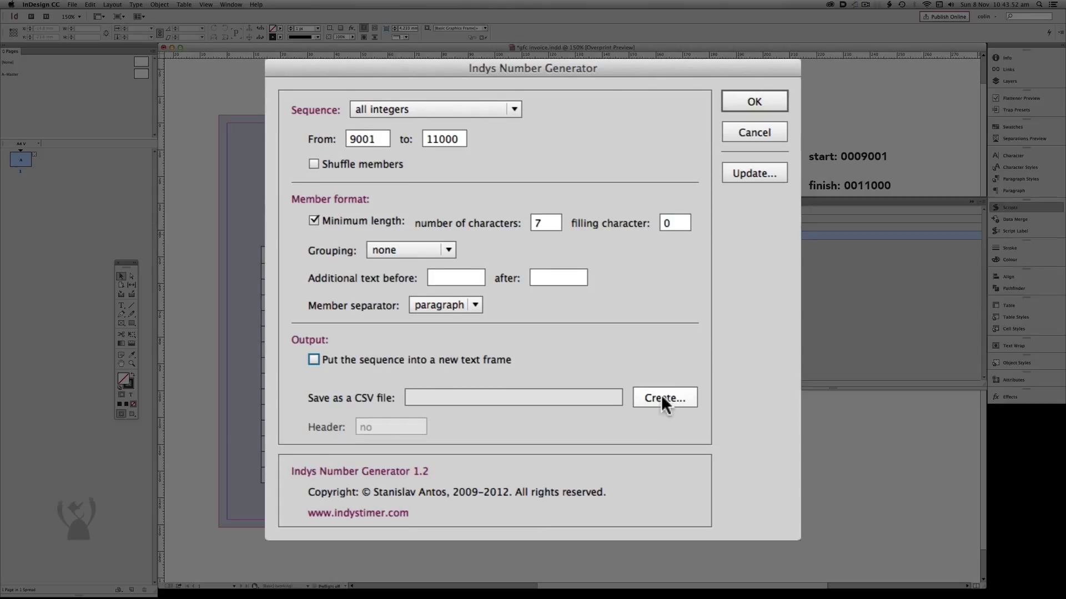
Step: Save the generated sequence as the CSV file numbers
click(659, 394)
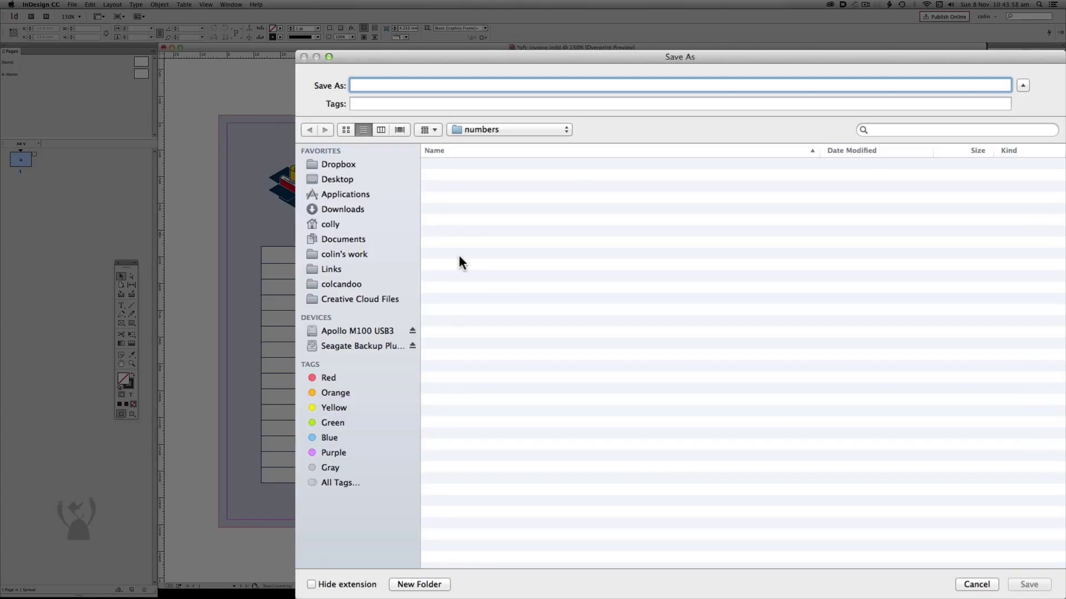
text(numbers)
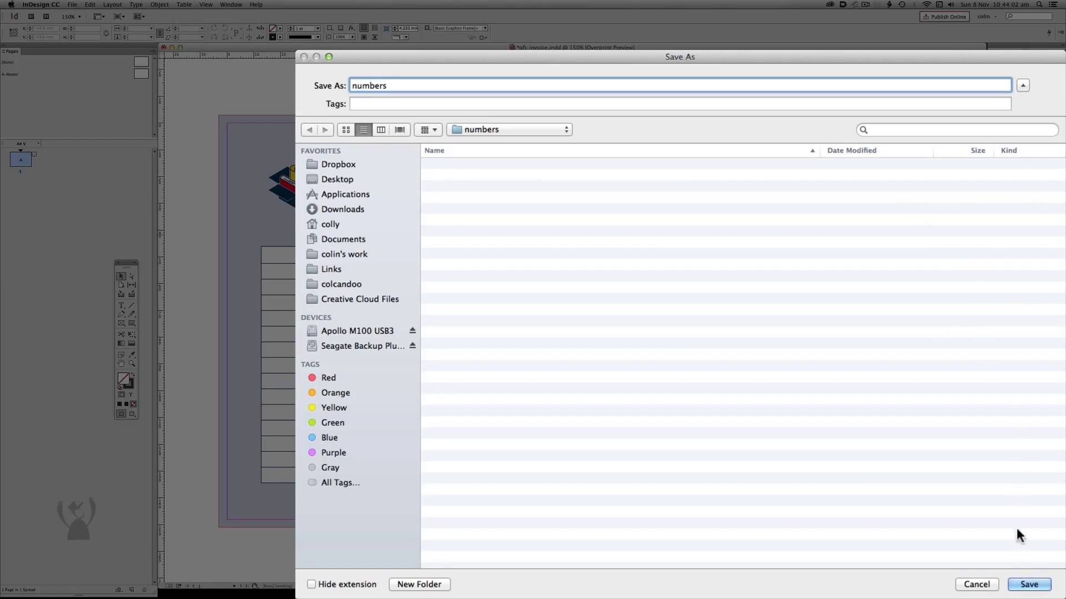
click(1028, 585)
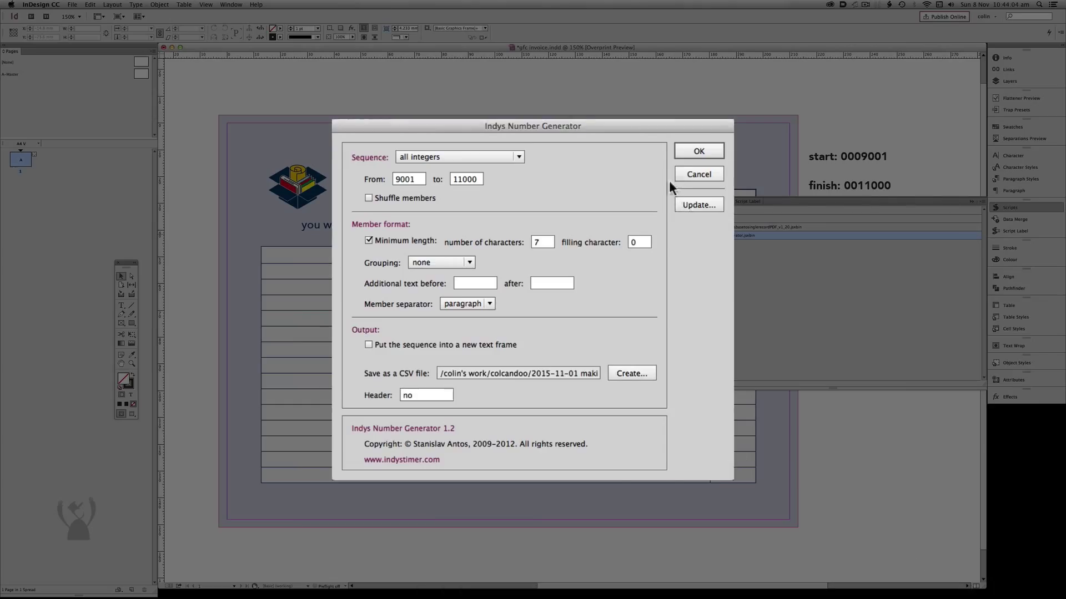
click(699, 152)
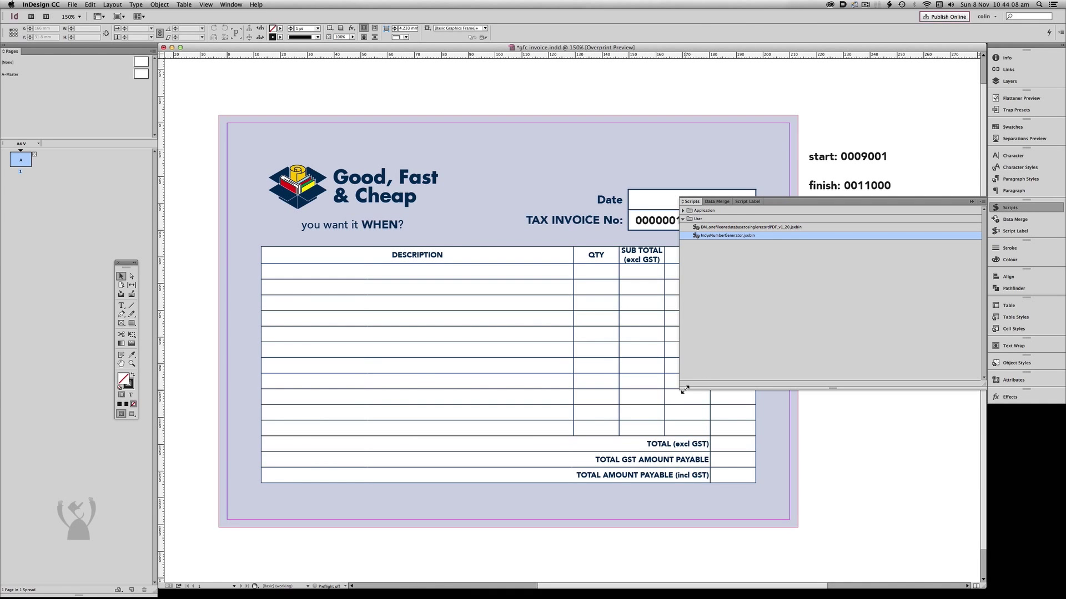
Step: Select numbers.csv as the Data Merge data source
drag(677, 391, 775, 374)
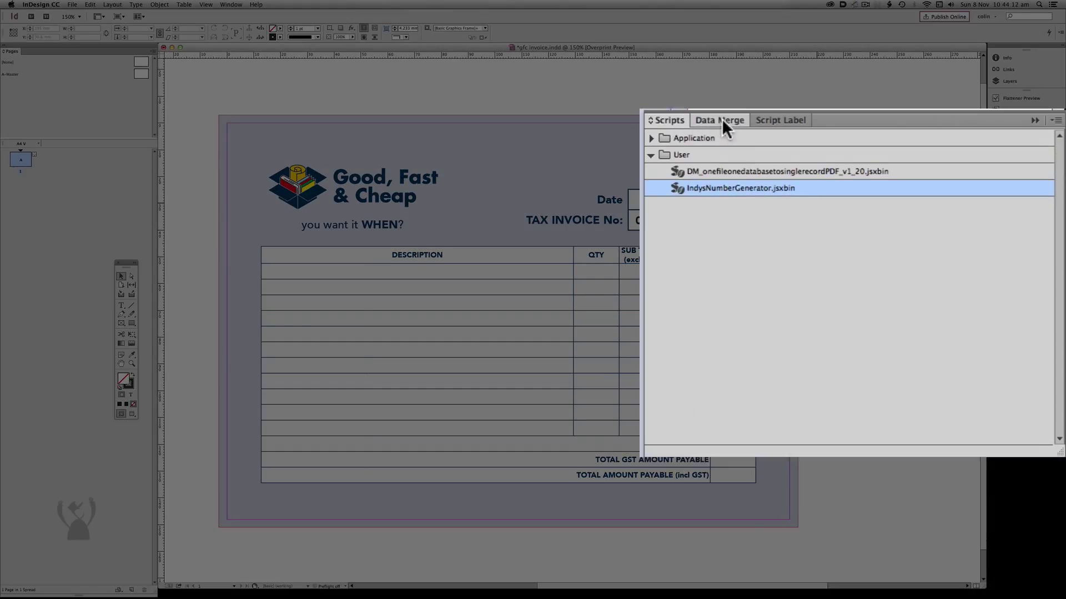
click(721, 117)
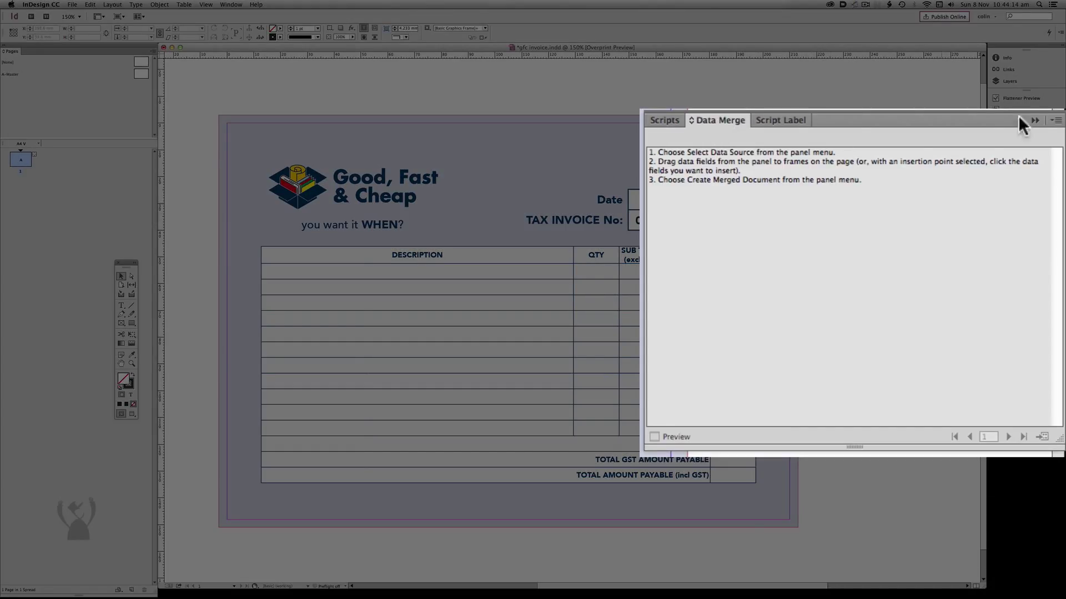
click(1055, 120)
click(931, 166)
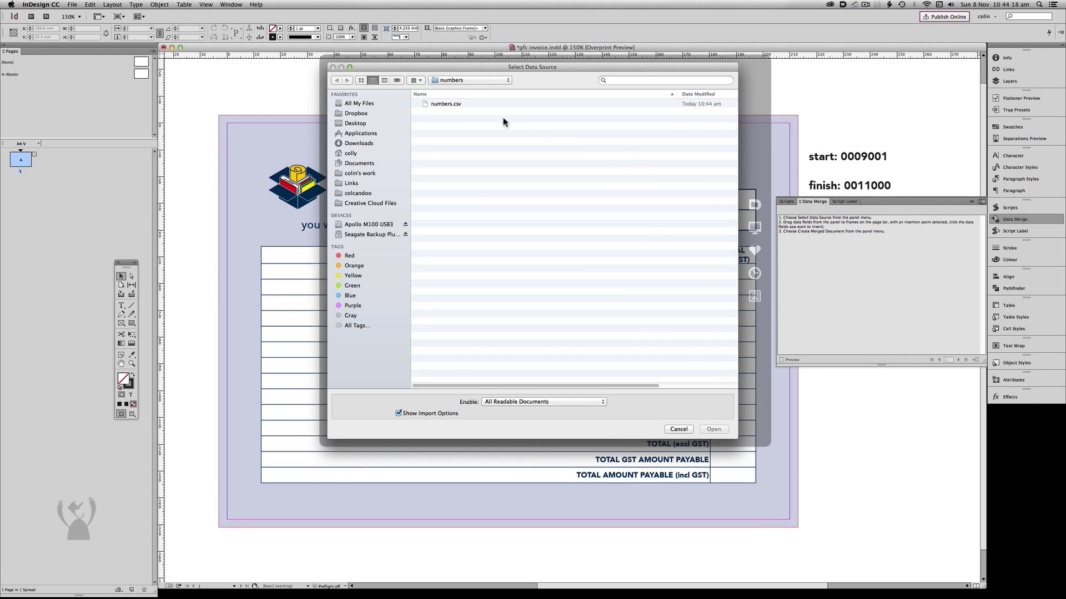
click(447, 103)
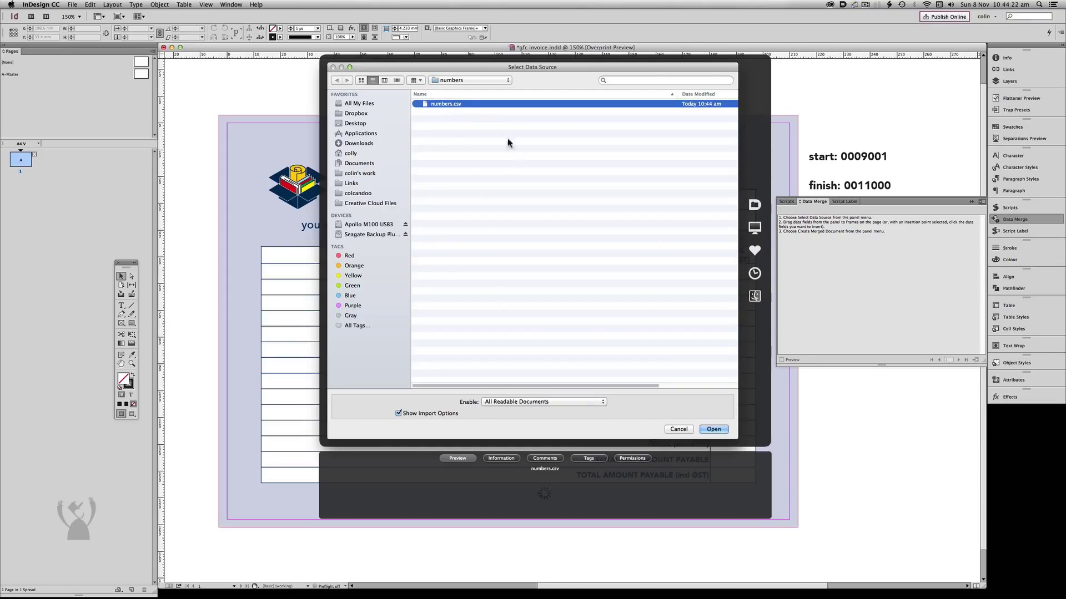
click(717, 430)
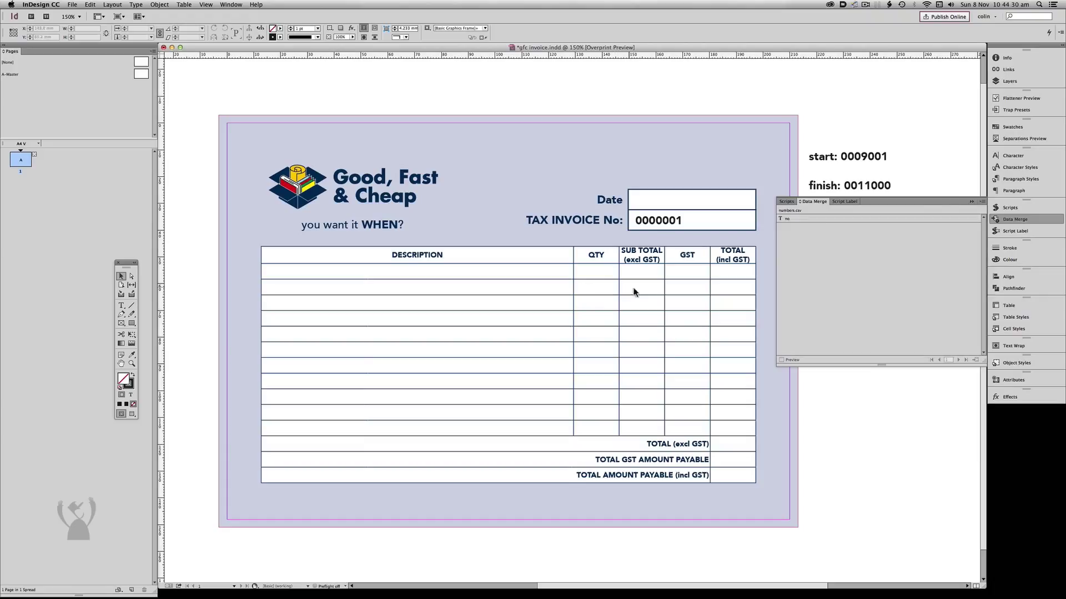
Step: Replace the invoice number 0000001 with the <<no>> merge field
click(660, 221)
double_click(660, 220)
key(super+a)
key(BackSpace)
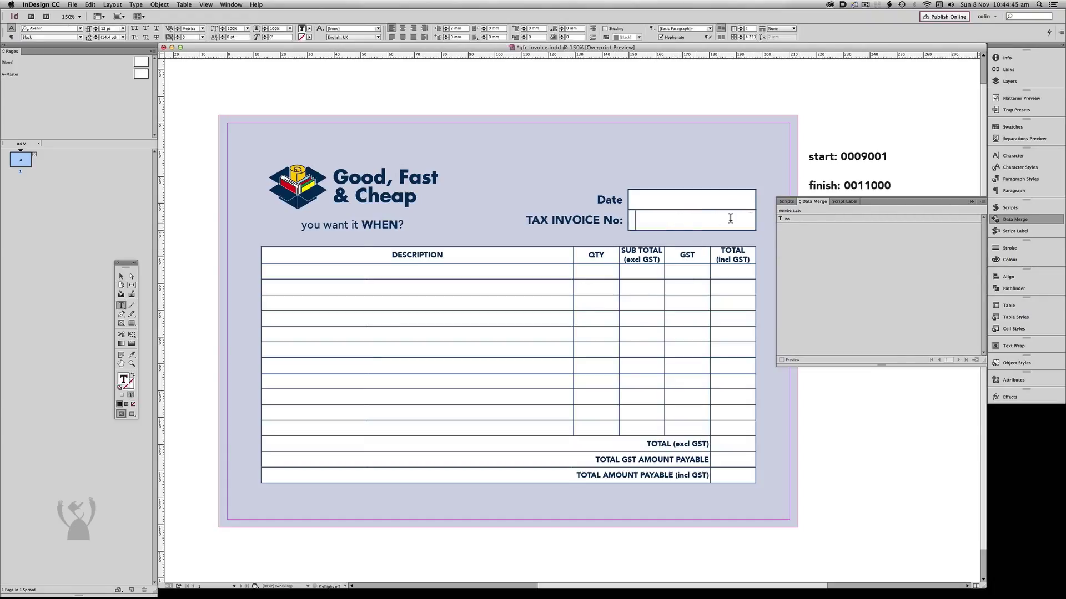
click(786, 219)
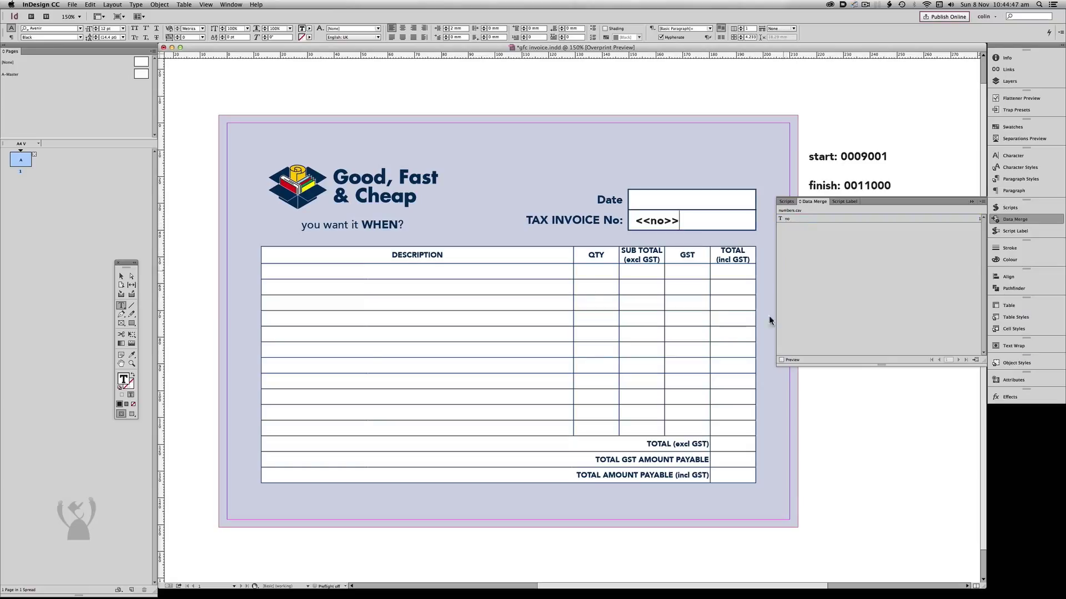
Step: Preview records 0011000, record 1000 and 0009999–0010000, then turn preview off
click(782, 361)
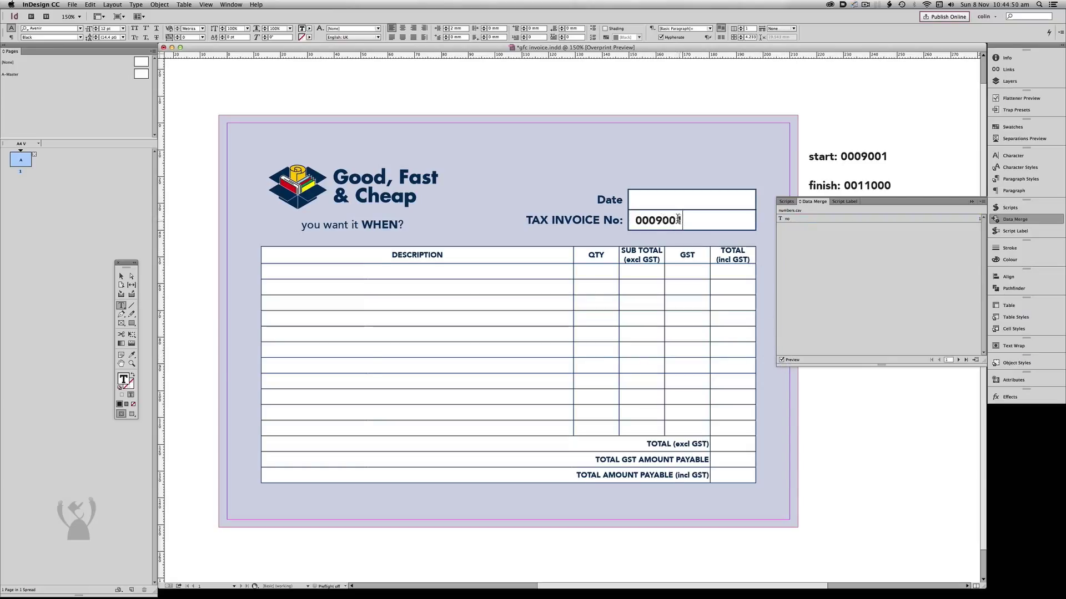
click(965, 360)
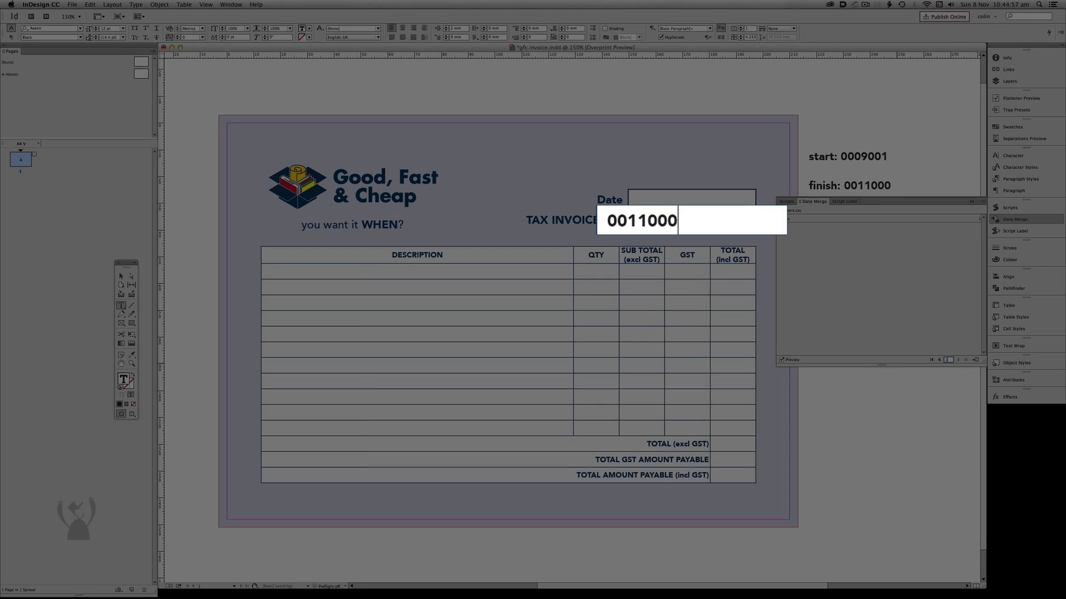
text(1000)
key(Return)
click(939, 361)
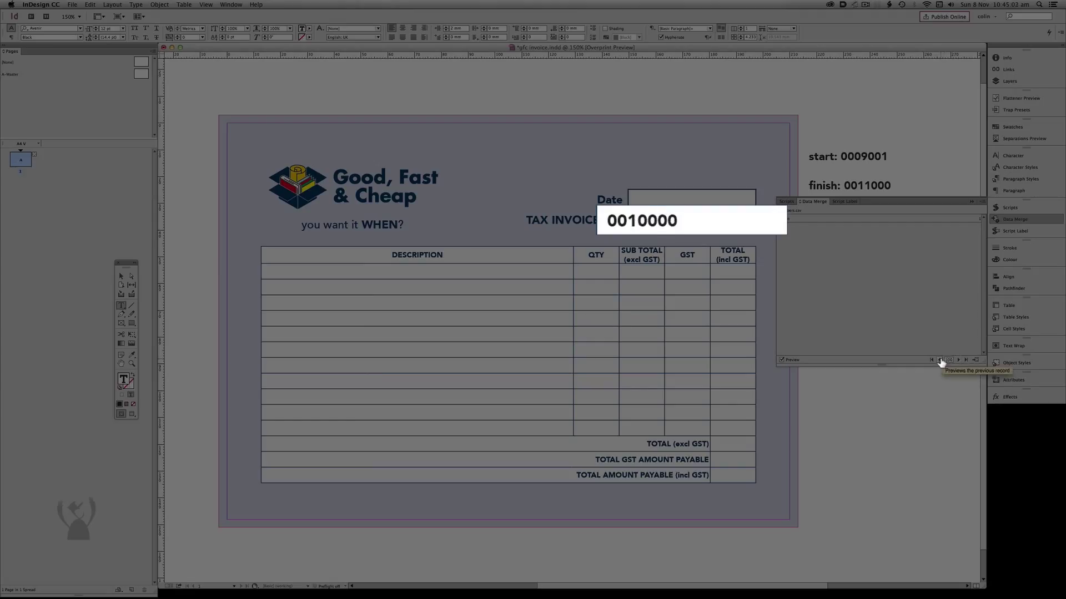
click(939, 361)
click(958, 361)
click(939, 360)
click(958, 360)
click(939, 361)
click(959, 361)
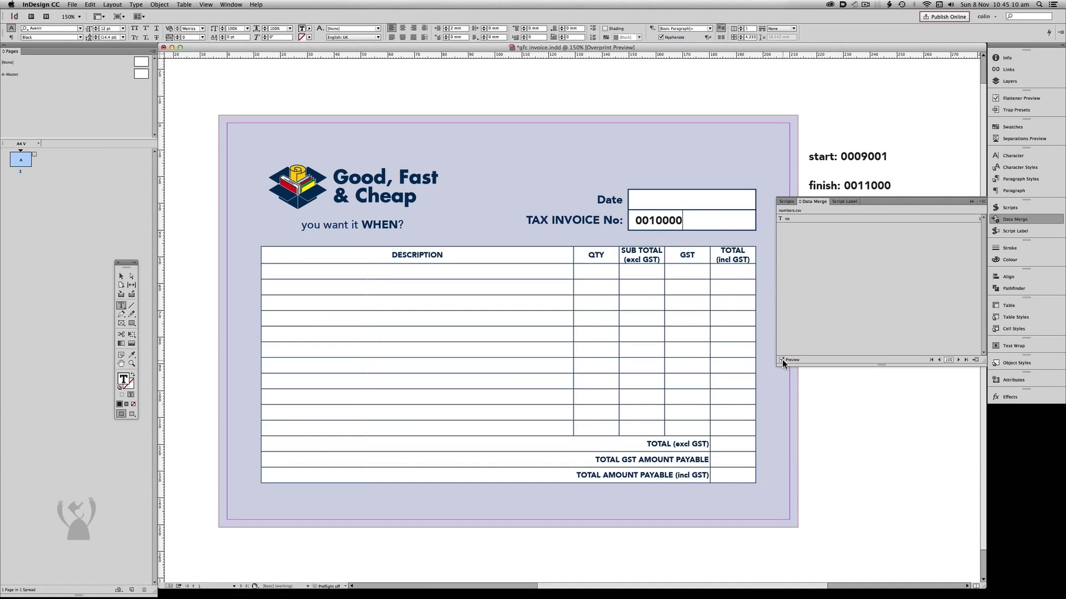
click(781, 360)
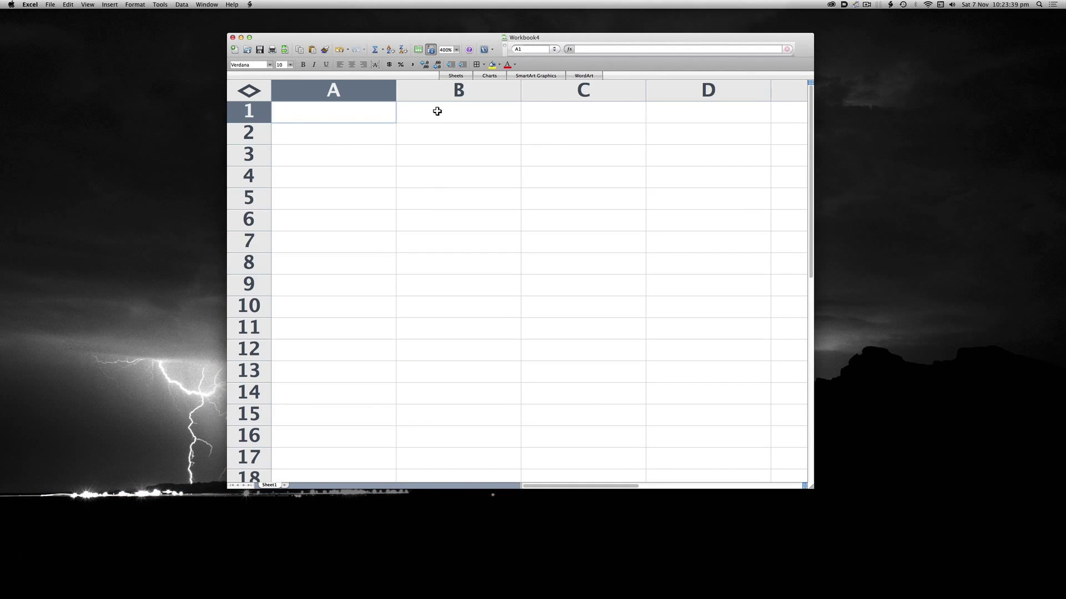
Step: Enter the heading no in A1 and the first number 9001 in A2
text(no)
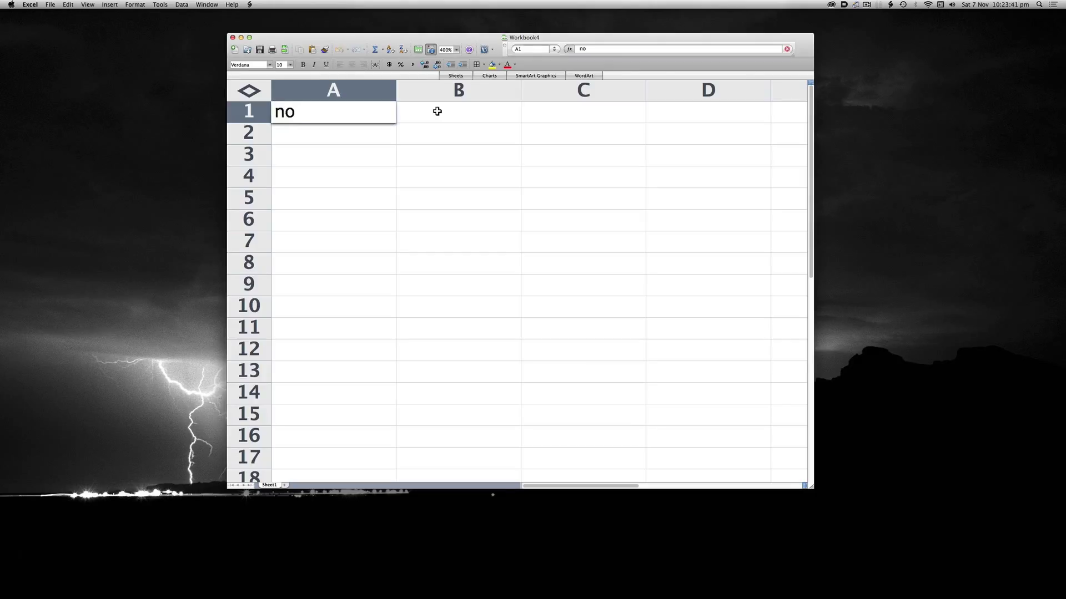
key(Return)
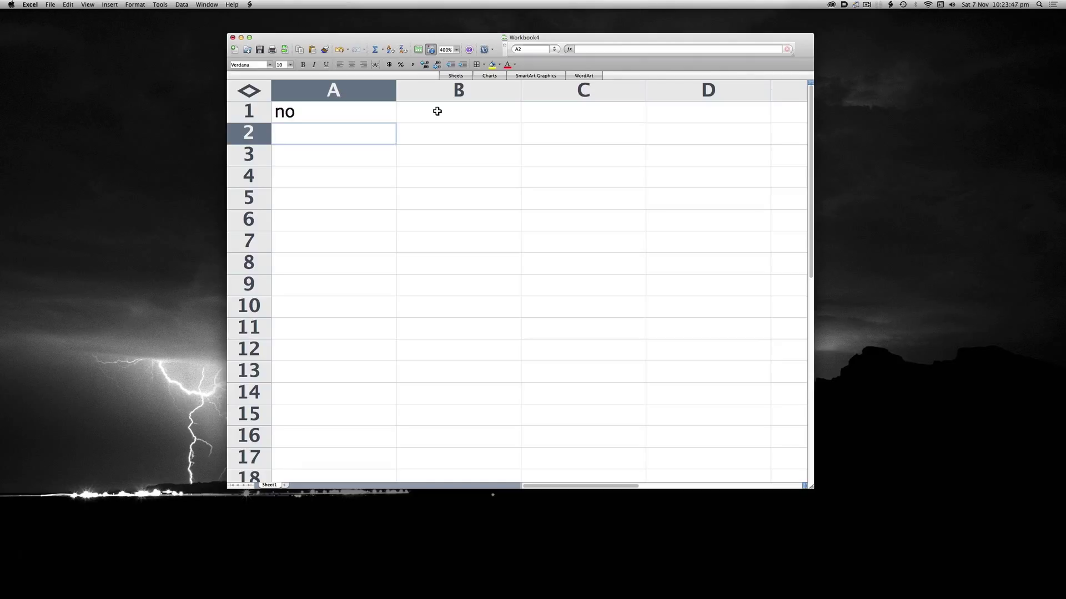
text(000)
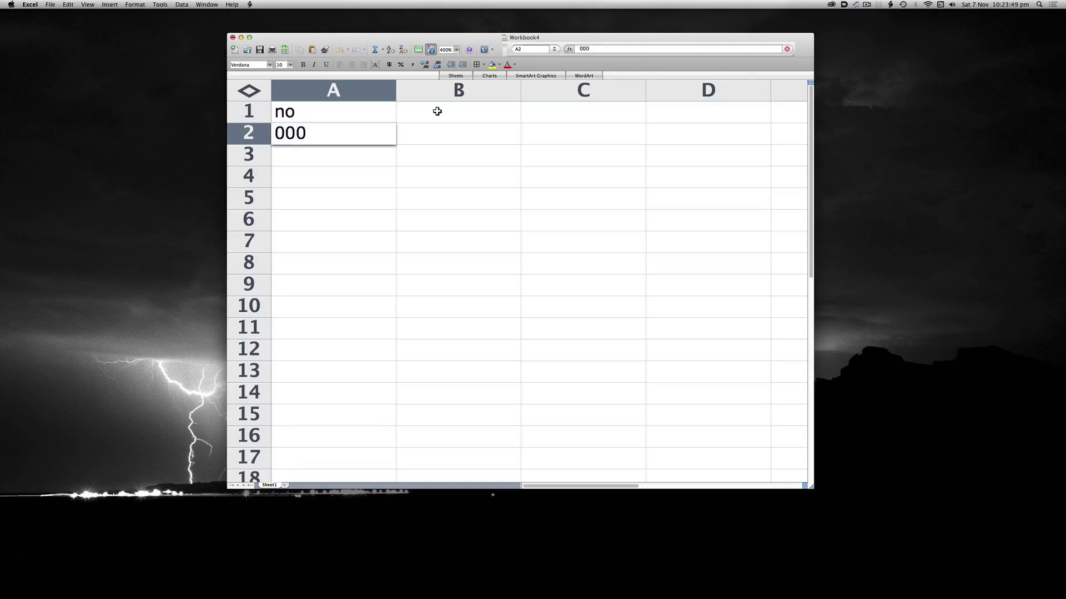
text(9001)
key(Return)
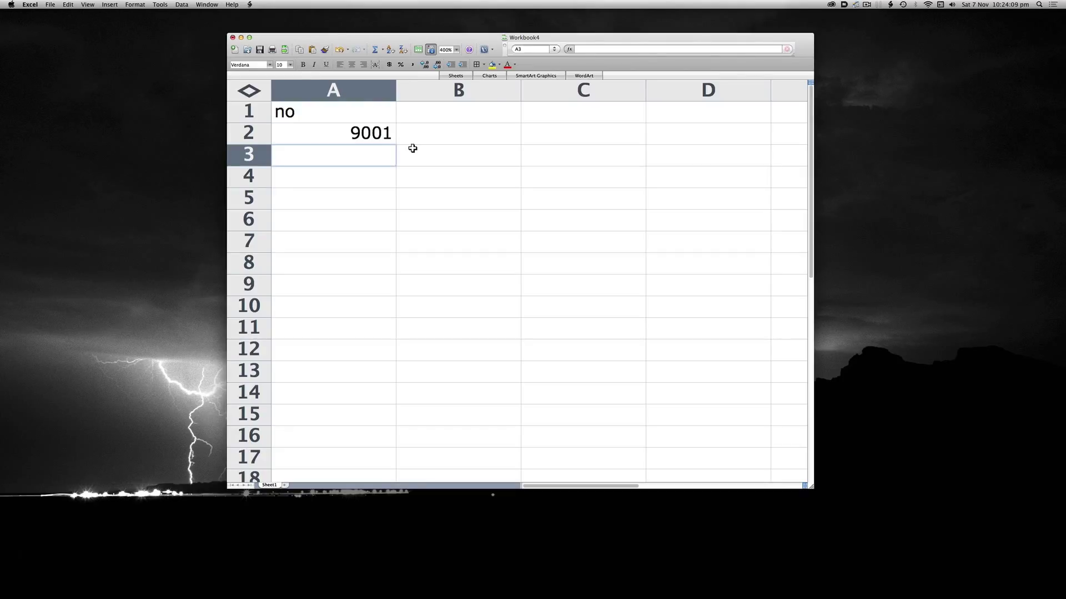
Step: Try filling 9001 down column A by dragging, then undo the fill
click(376, 134)
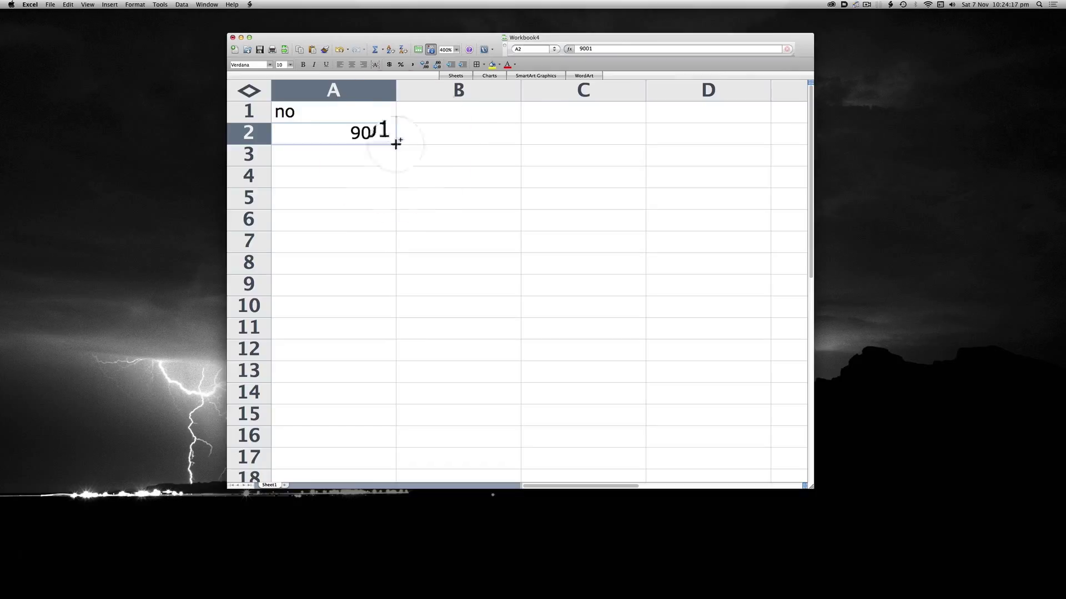
drag(395, 144, 399, 466)
scroll(414, 411, up, 1)
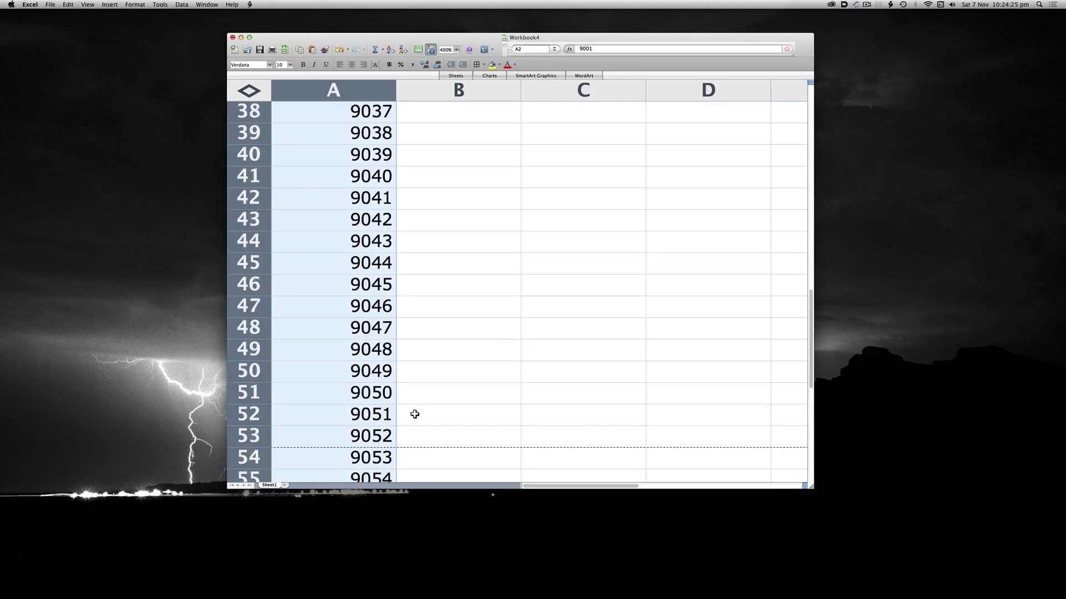
key(ctrl+BackSpace)
key(super+z)
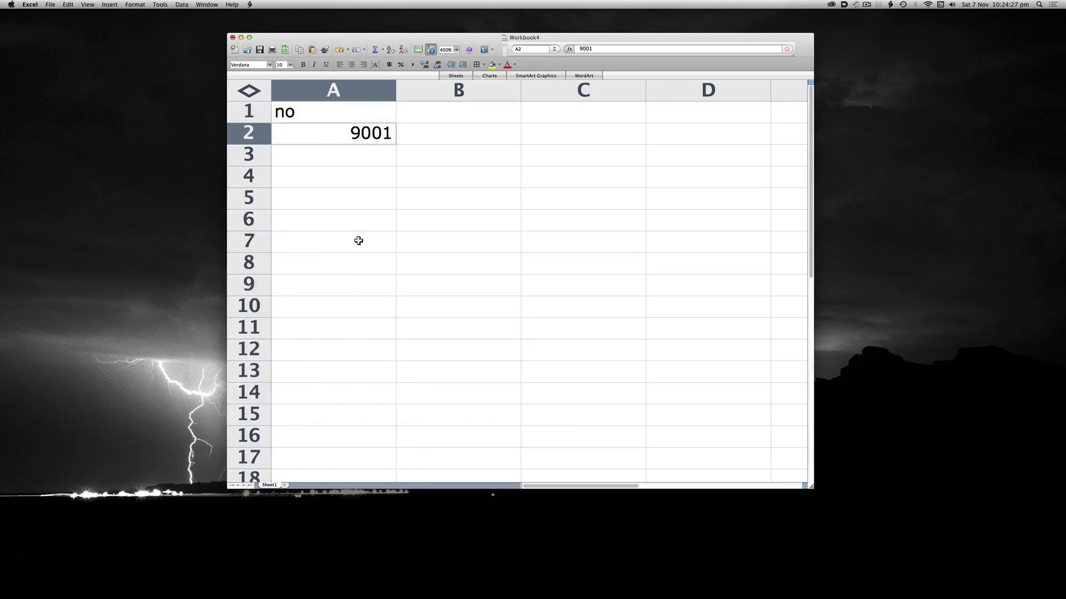
Step: Enter the formula =A2+1 in A3 to get 9002, undoing a trial fill-down
click(361, 152)
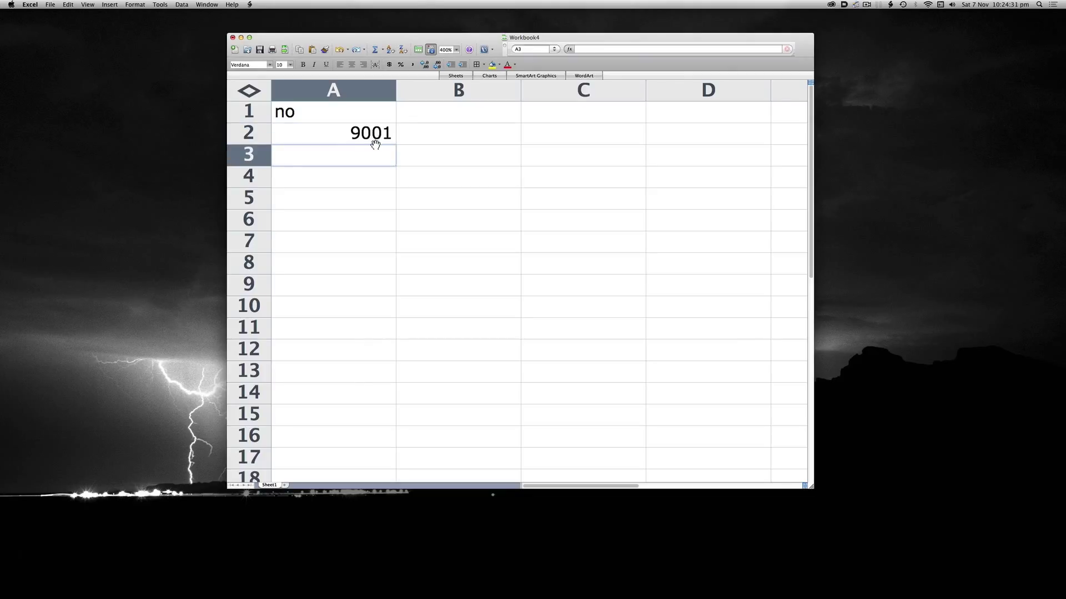
text(=)
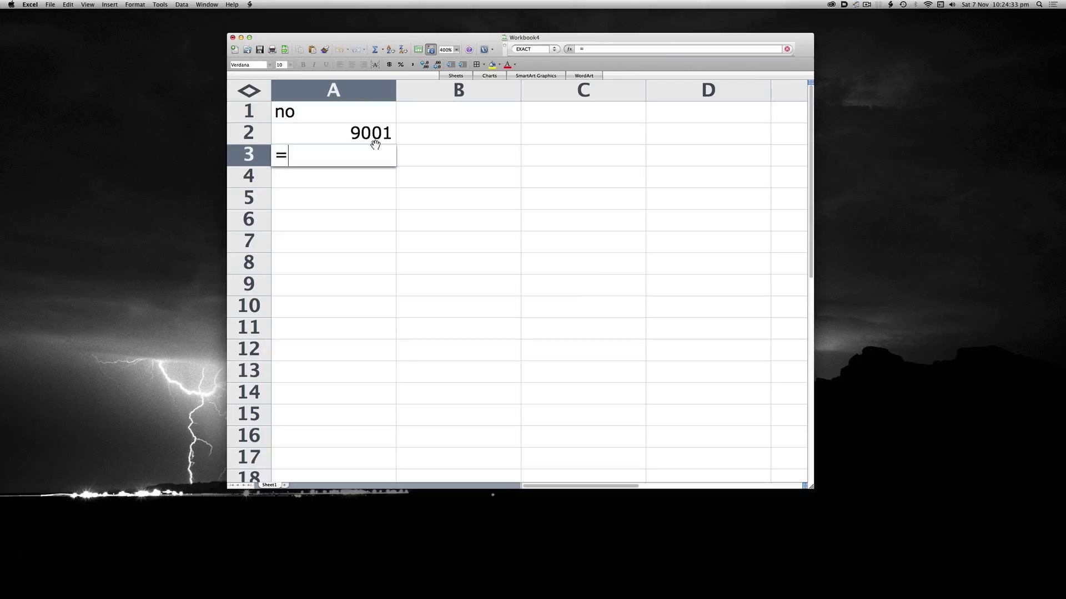
click(376, 143)
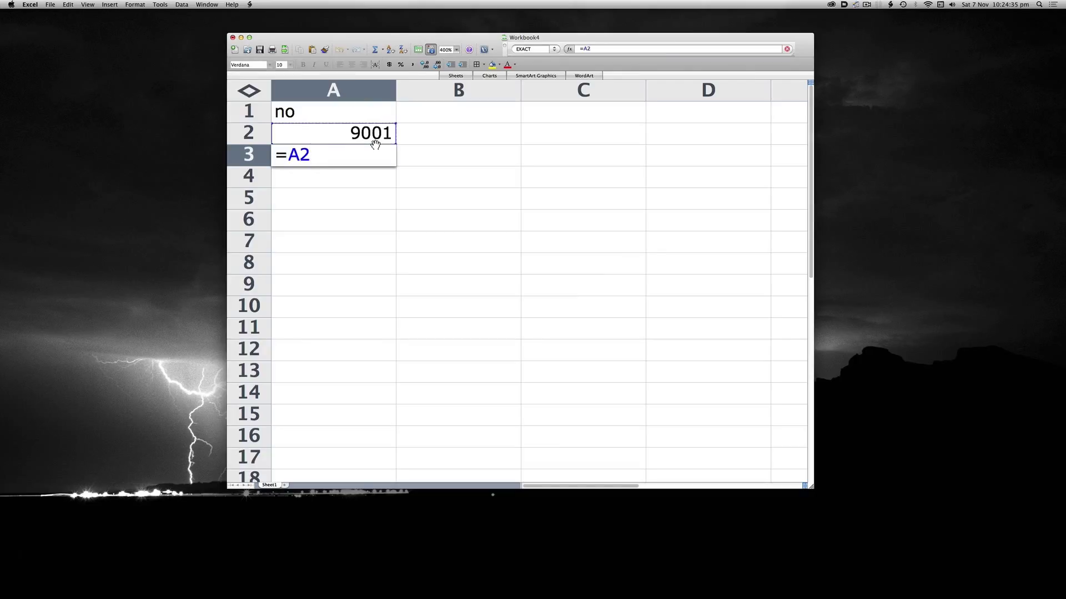
key(Return)
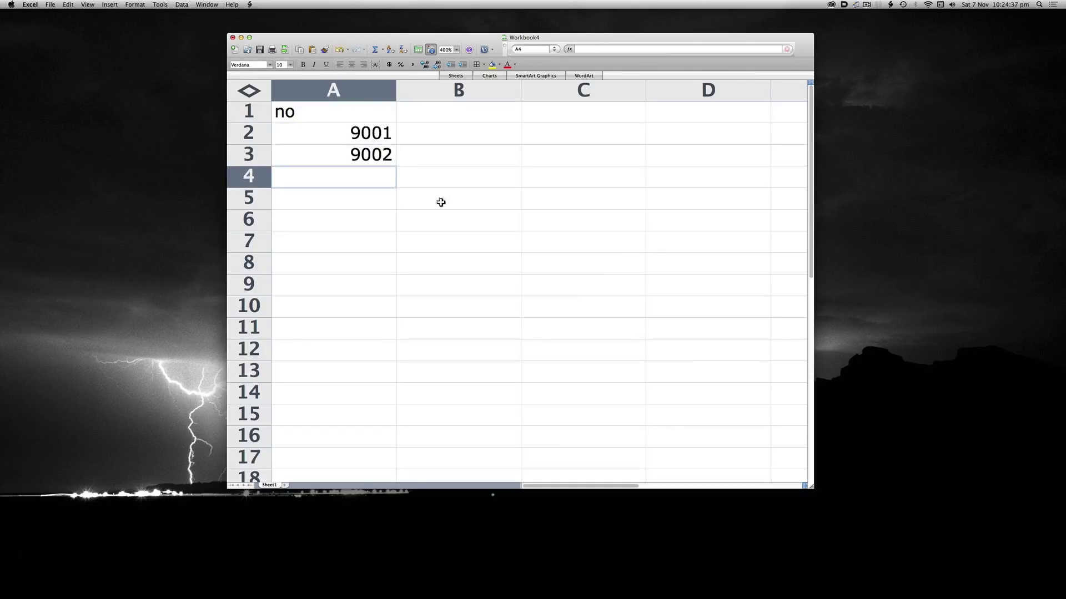
click(377, 156)
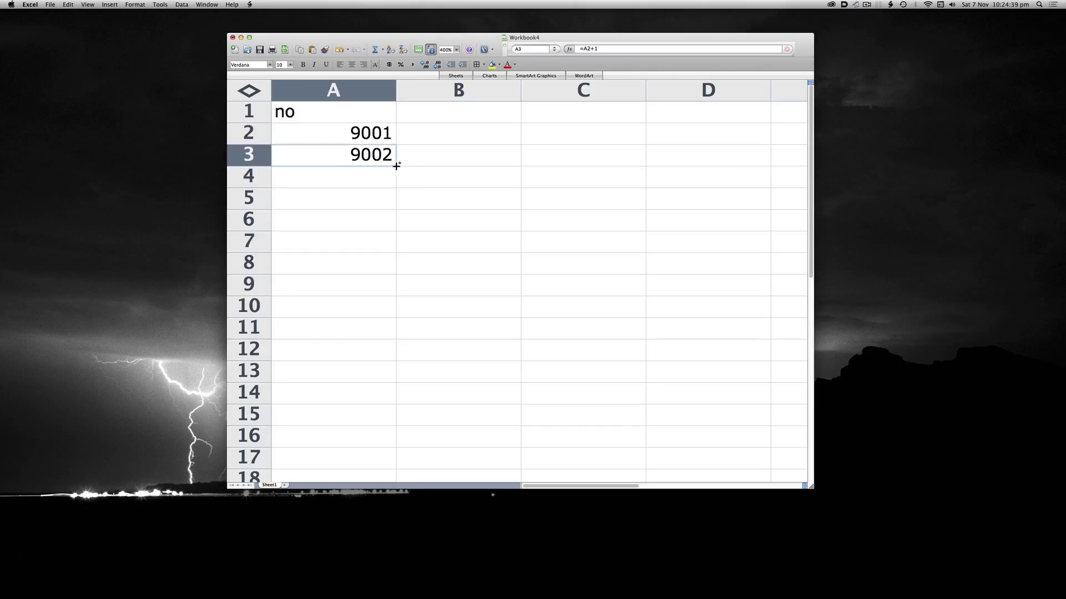
drag(397, 168, 397, 475)
key(super+z)
key(super+c)
key(ctrl+g)
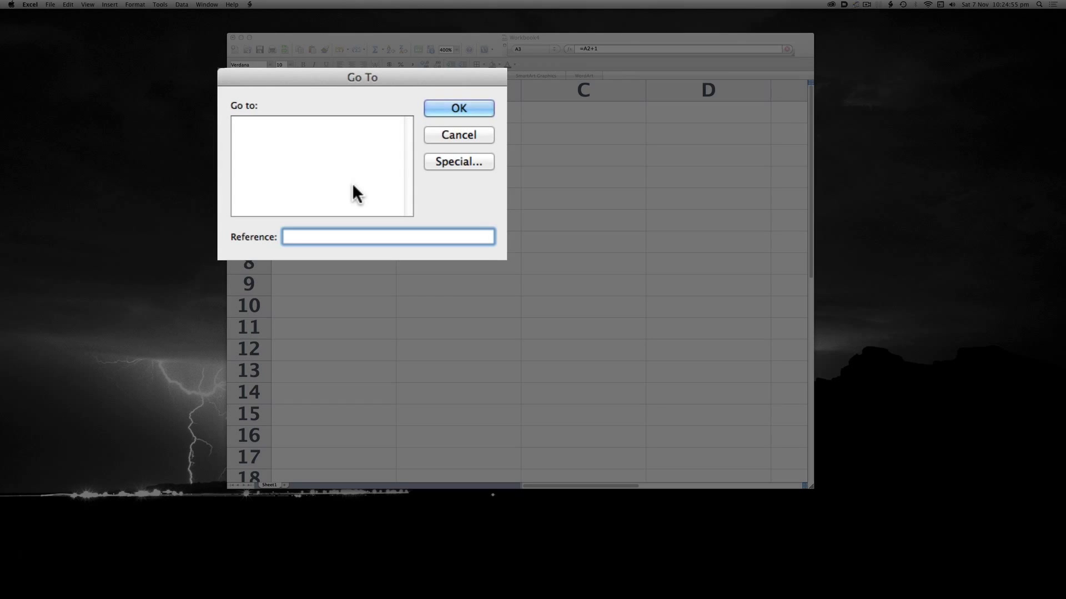
text(a2001)
key(Return)
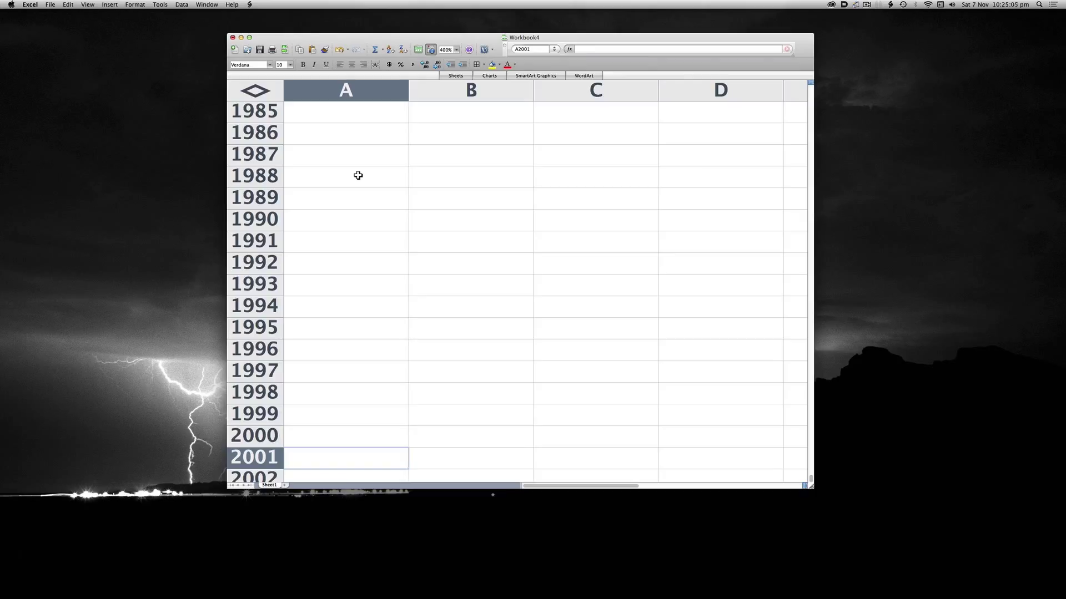
key(super+shift+Up)
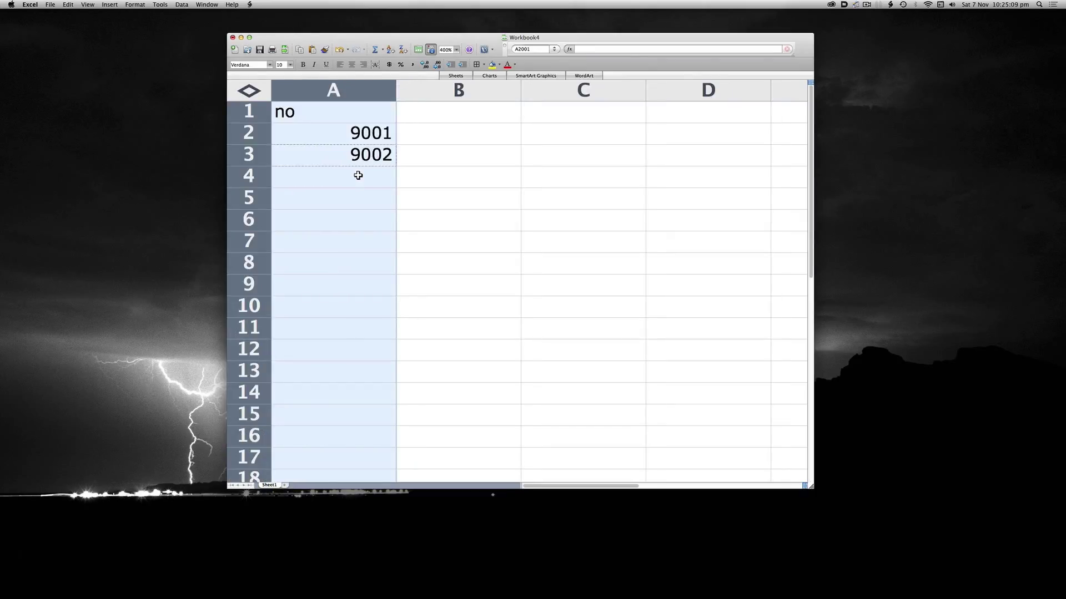
key(shift+Down)
key(shift+Down)
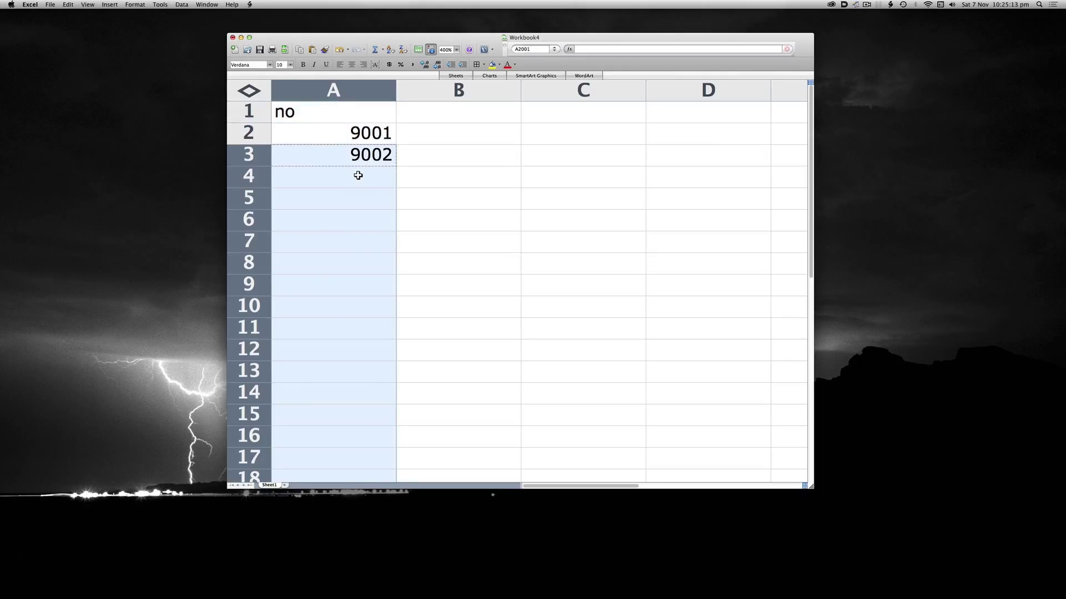
key(super+v)
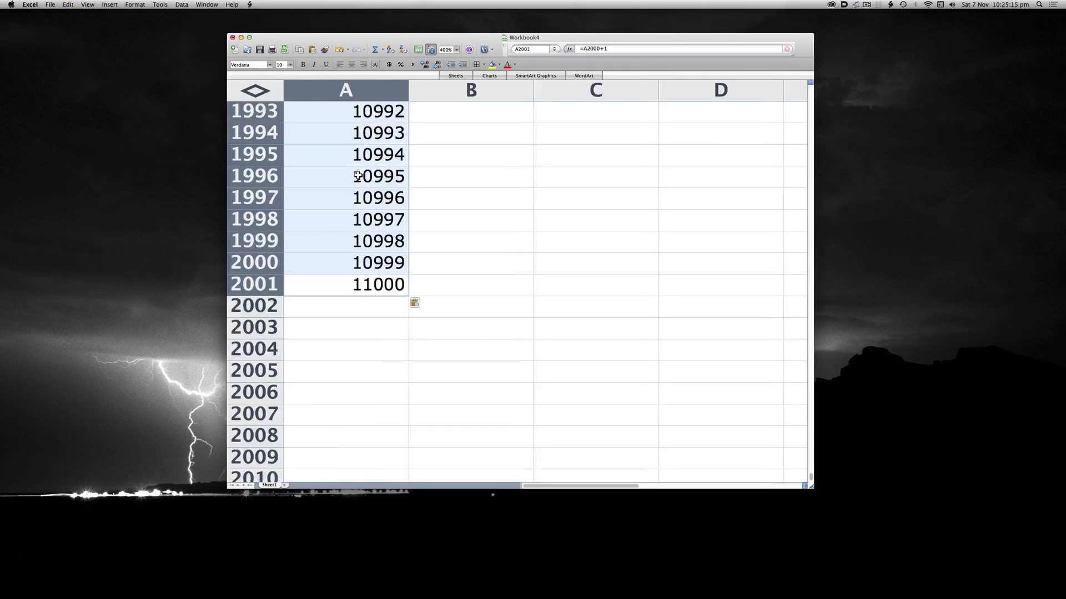
scroll(358, 175, up, 1)
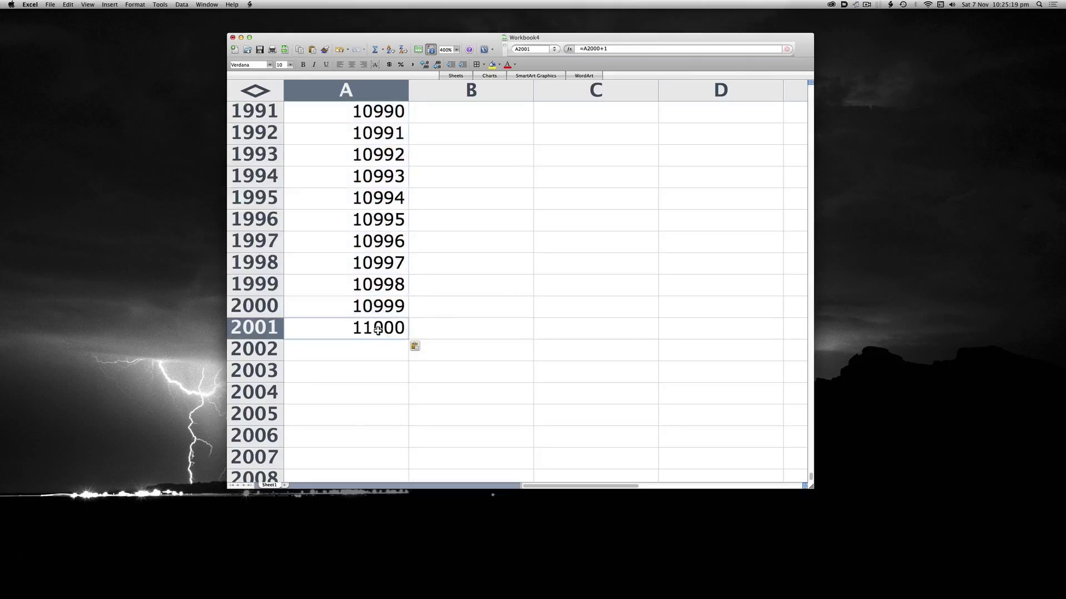
key(Delete)
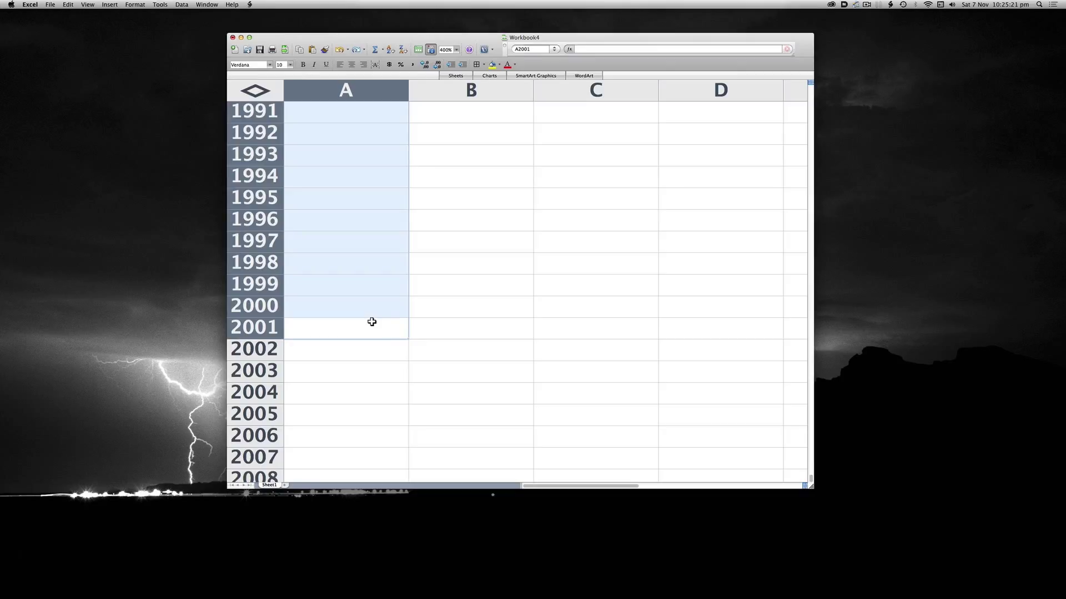
Step: Clear the 9002 formula from A3 and select 9001 in A2
click(372, 322)
key(ctrl+Home)
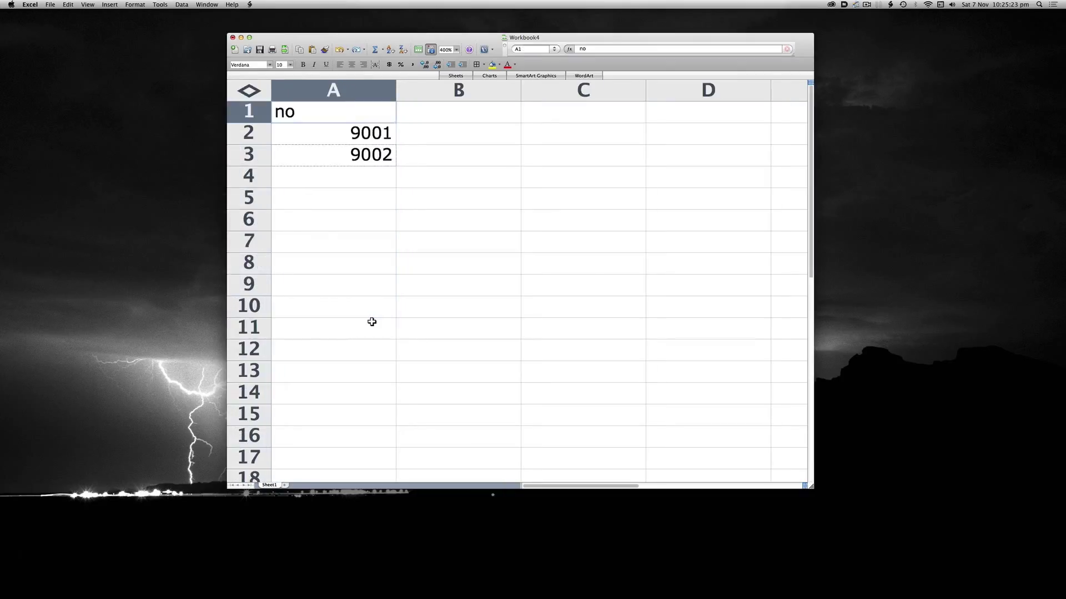
key(ctrl+Down)
key(Delete)
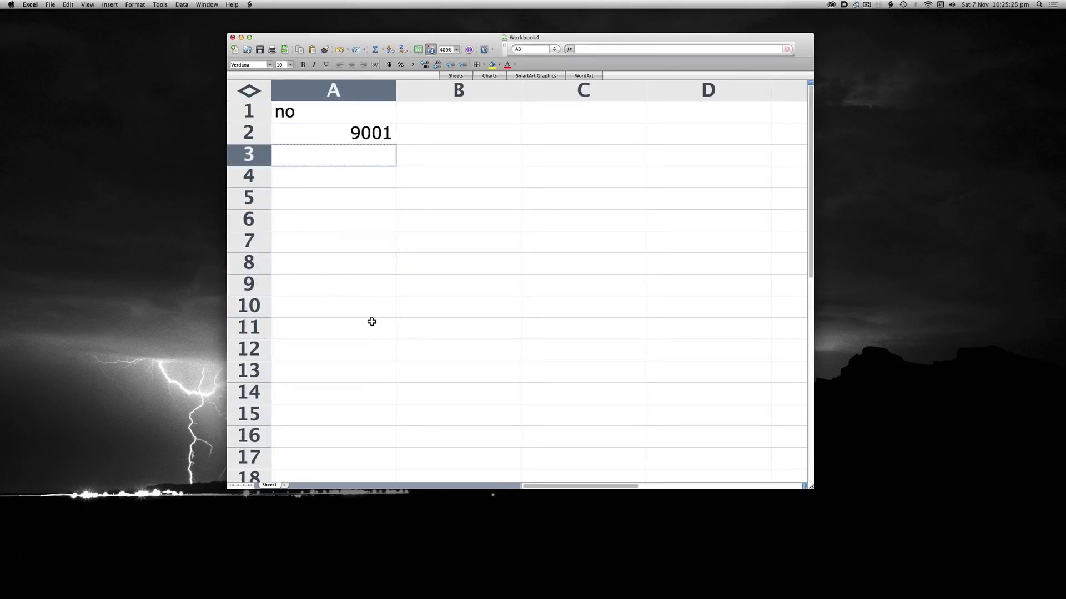
click(358, 134)
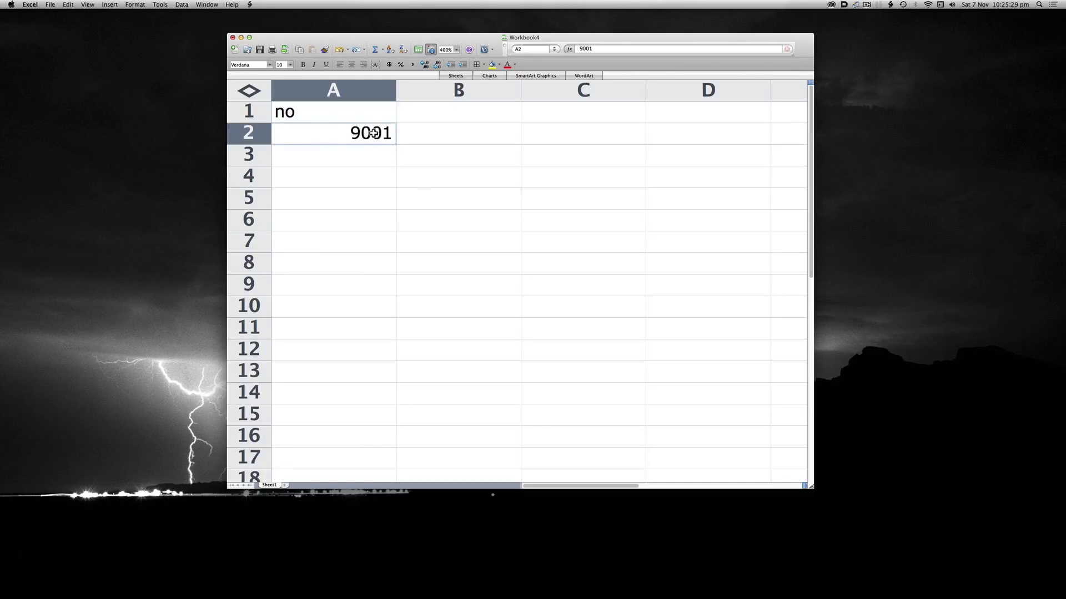
Step: Fill a linear column series from 9001 with stop value 11000
click(67, 5)
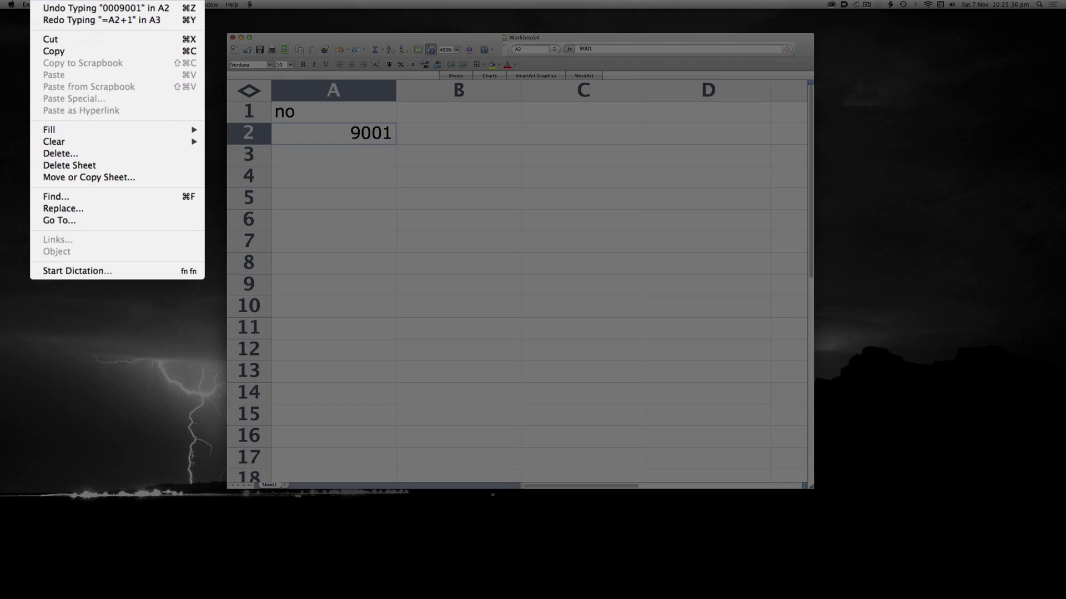
mouse_move(84, 95)
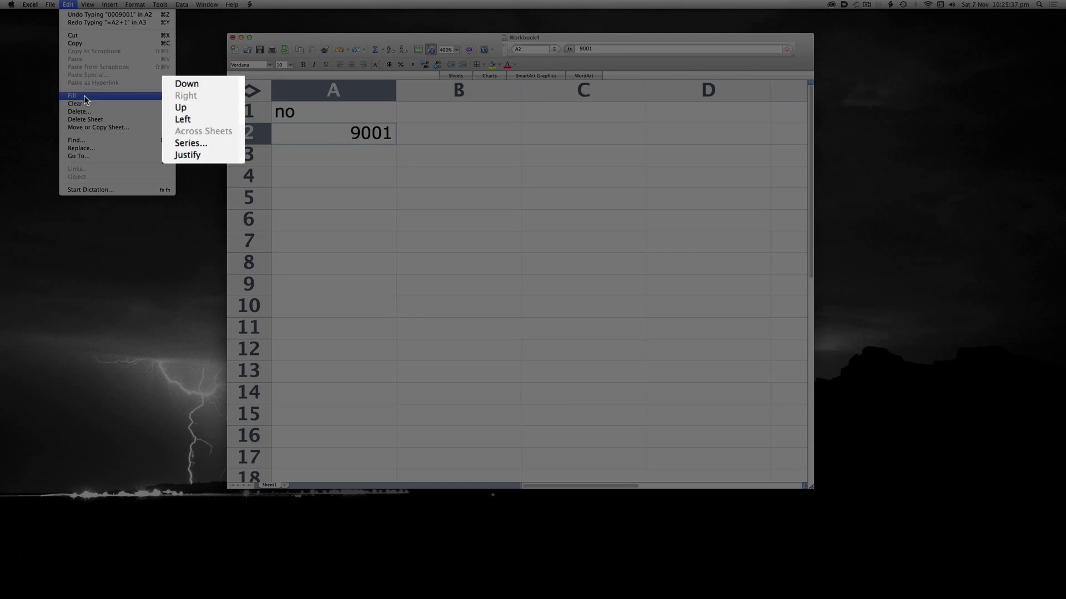
click(227, 143)
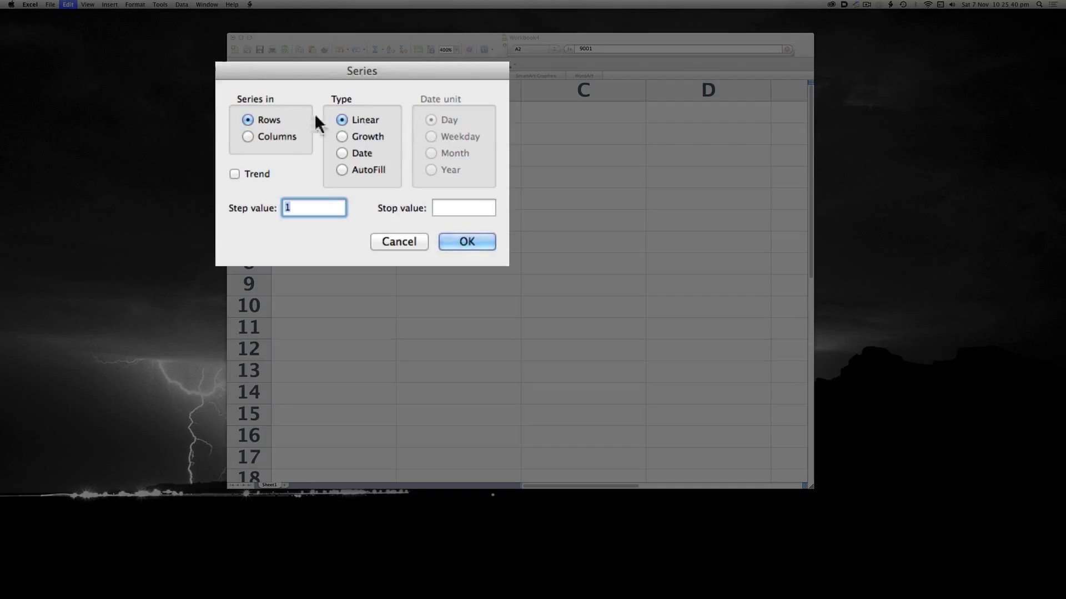
click(248, 136)
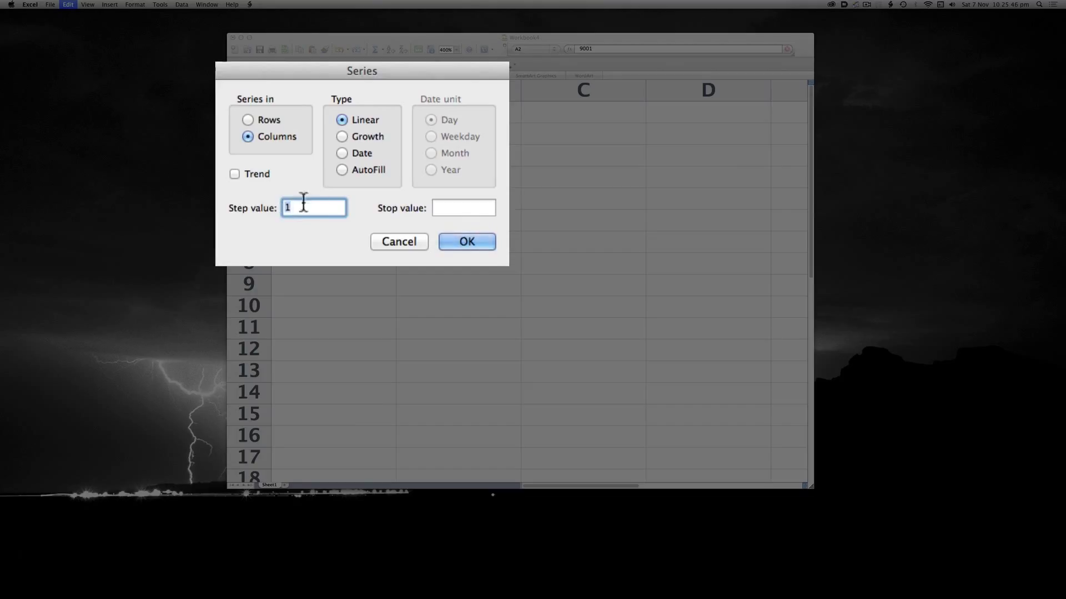
click(448, 208)
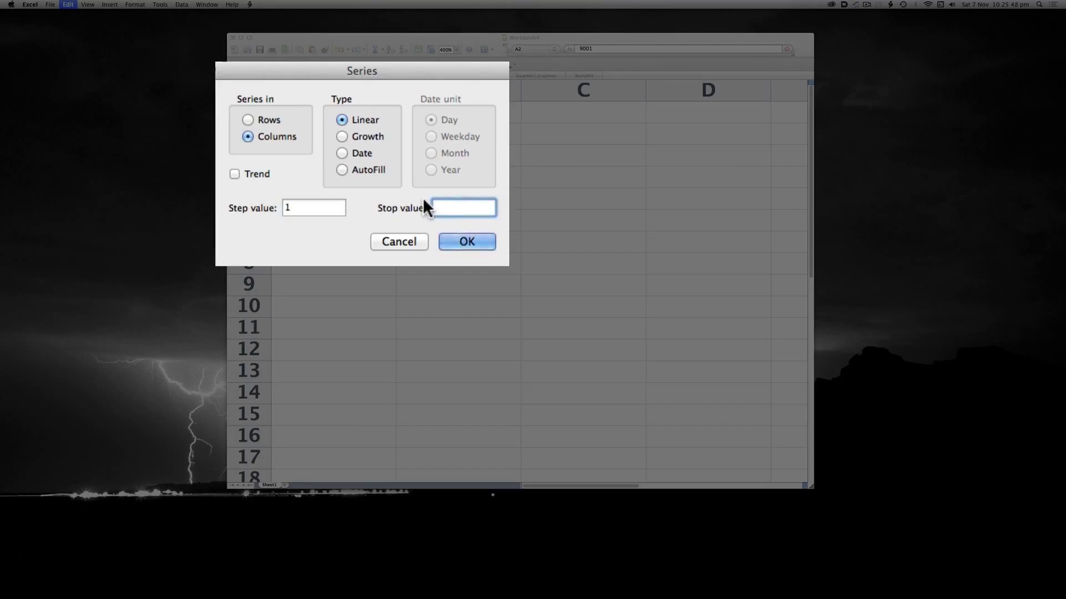
text(11000)
click(467, 241)
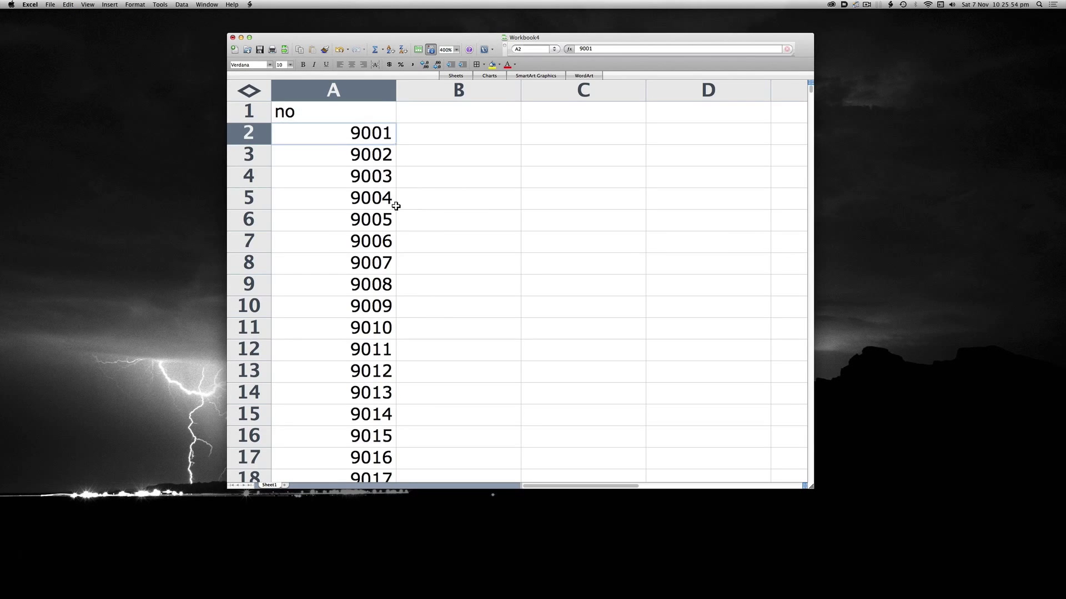
key(super+Down)
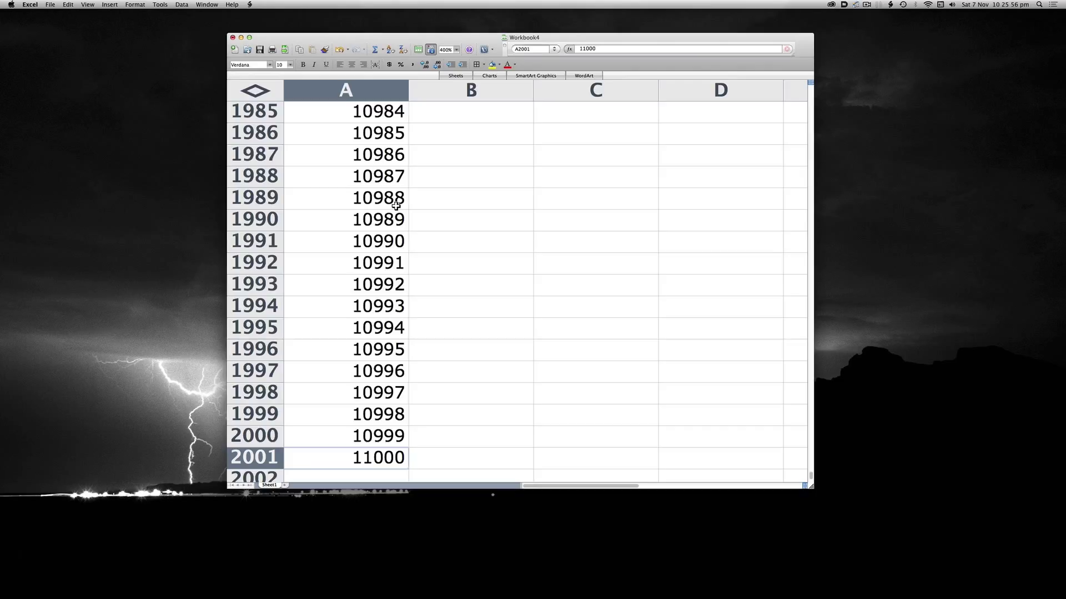
key(super+Up)
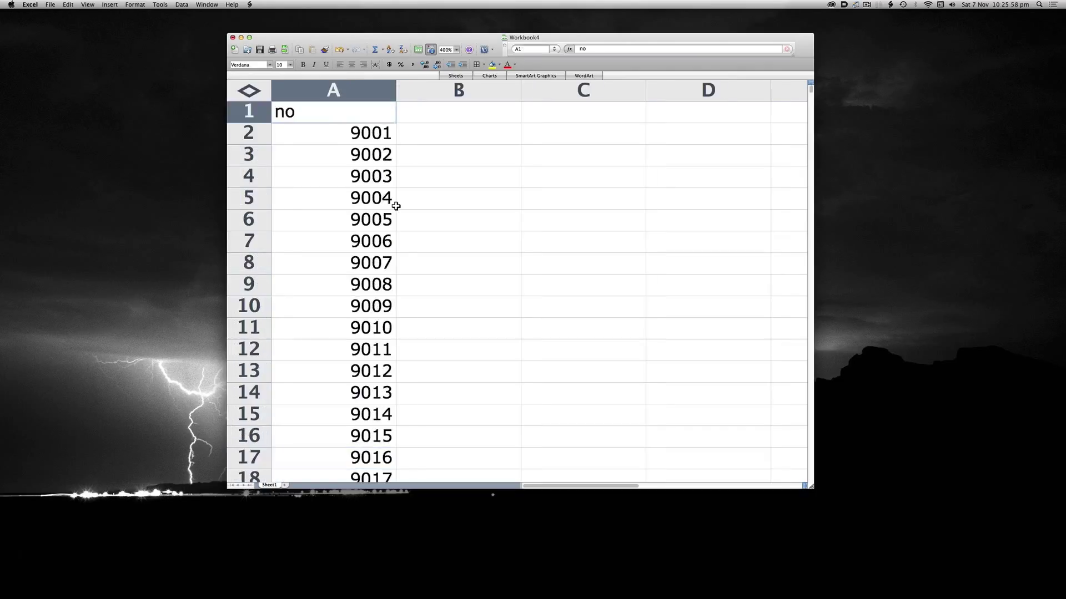
Step: Give column A the custom number format 0000000 so values show as 0009001
click(351, 89)
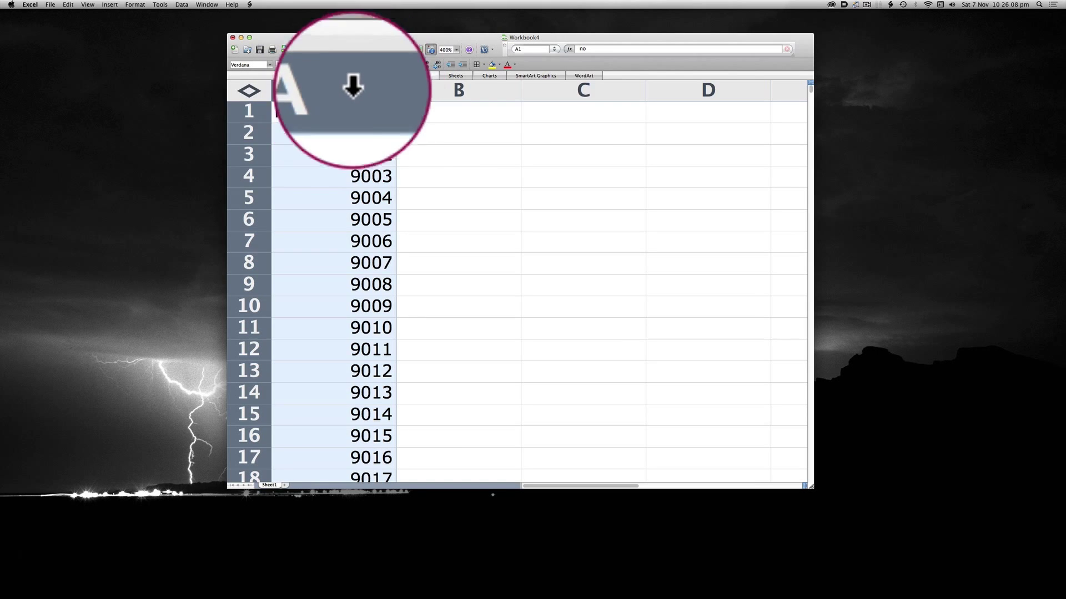
click(135, 5)
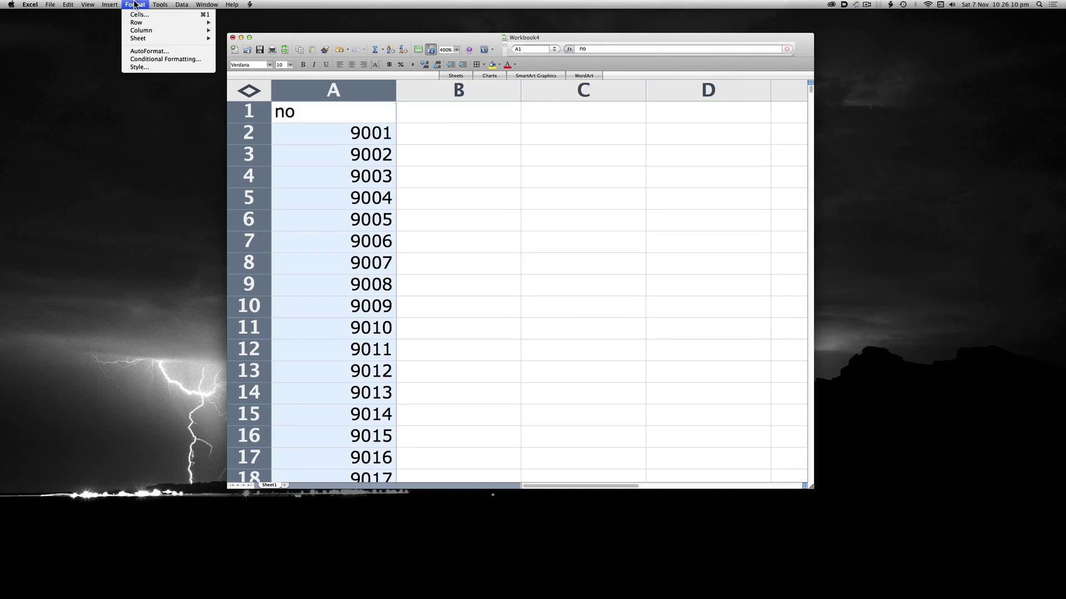
click(136, 5)
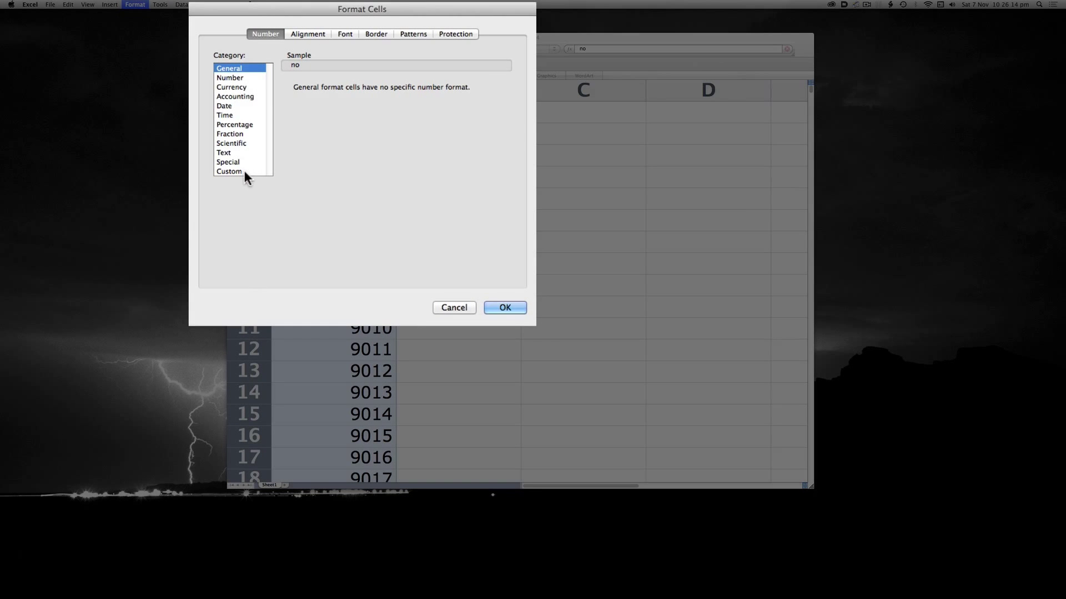
click(245, 172)
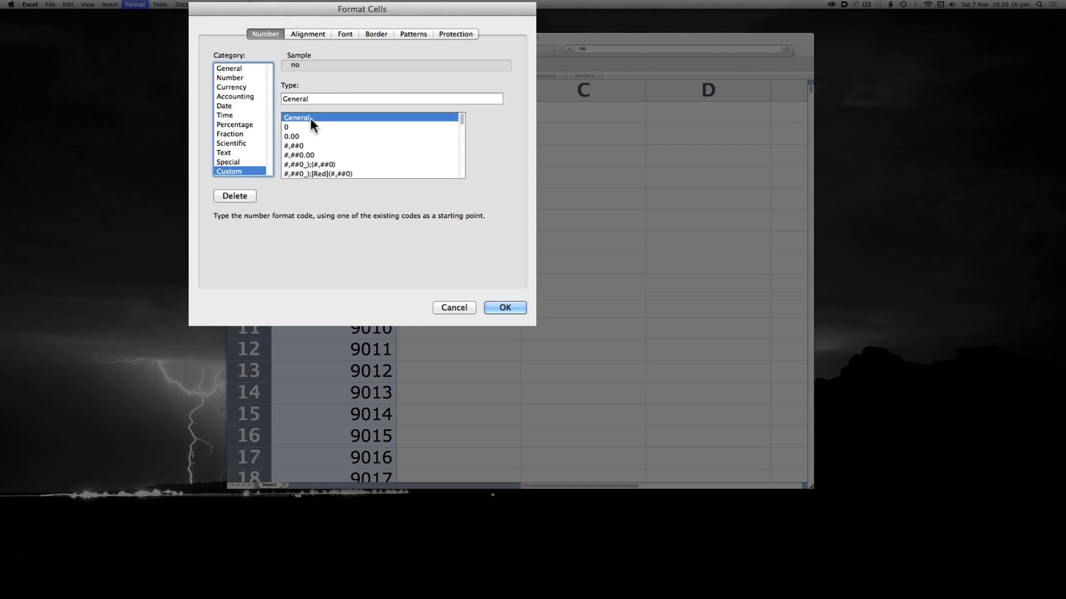
double_click(315, 98)
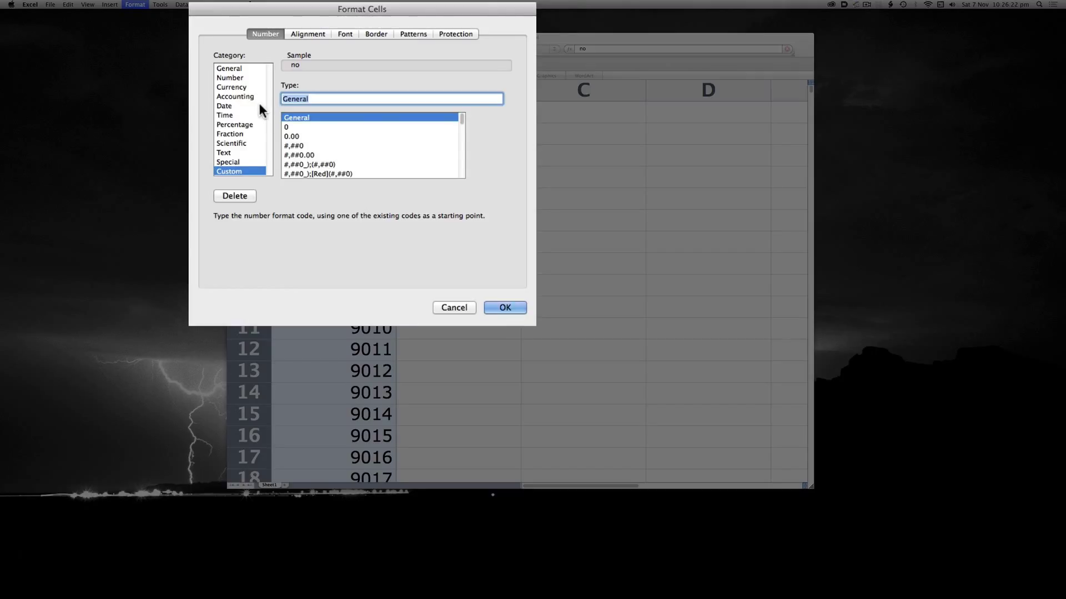
text(0000000)
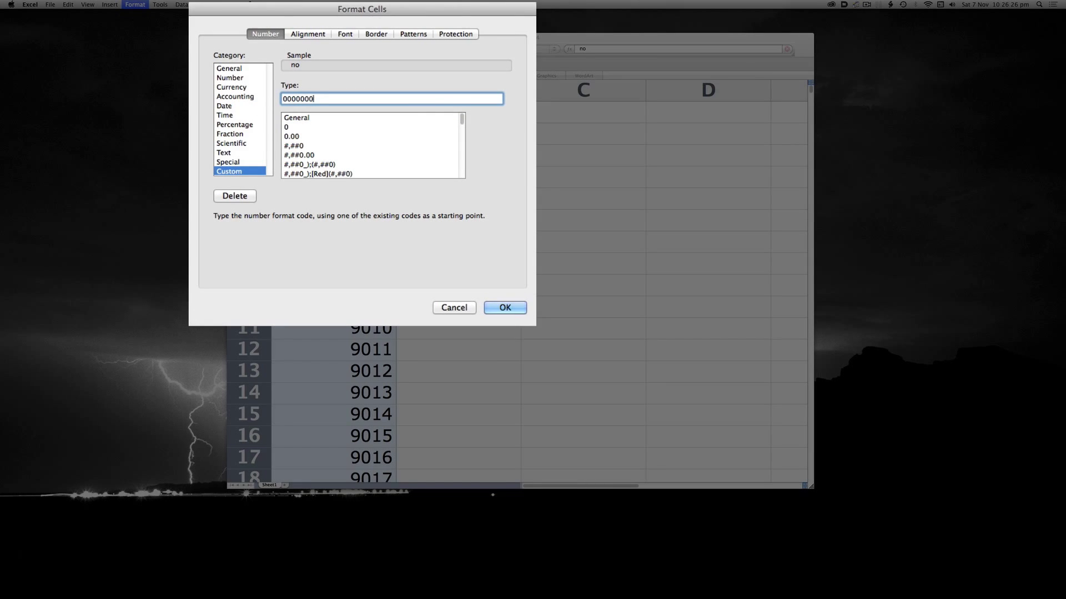
key(Return)
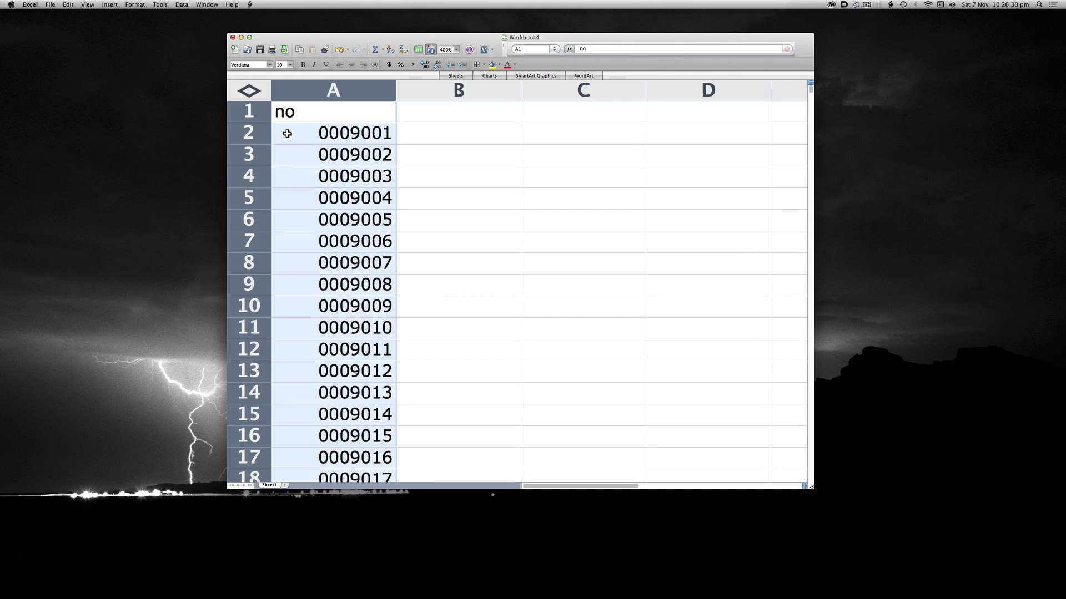
key(ctrl+g)
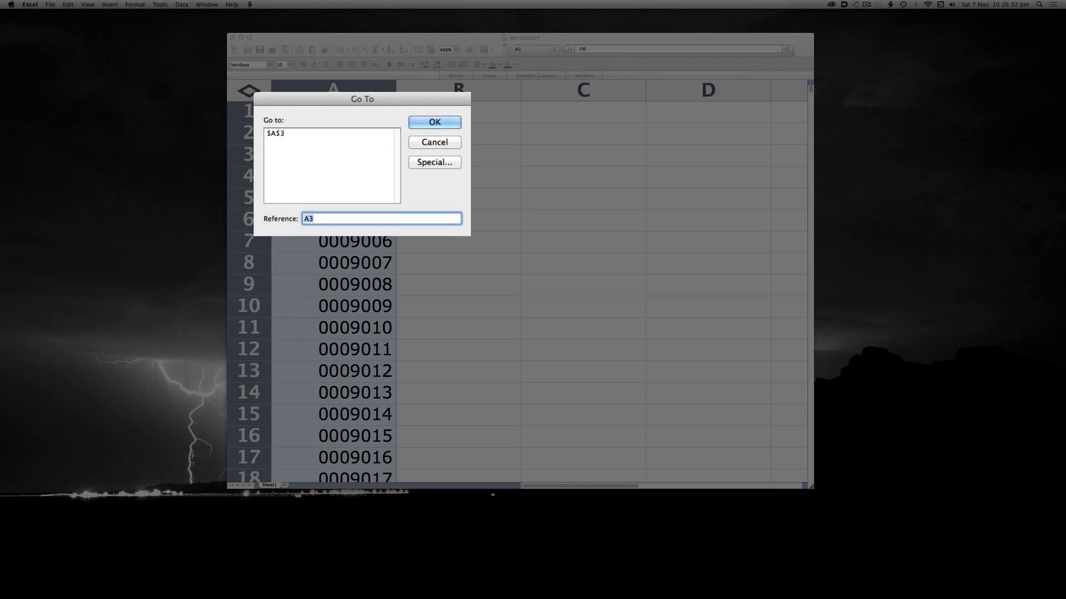
text(a1001)
key(Return)
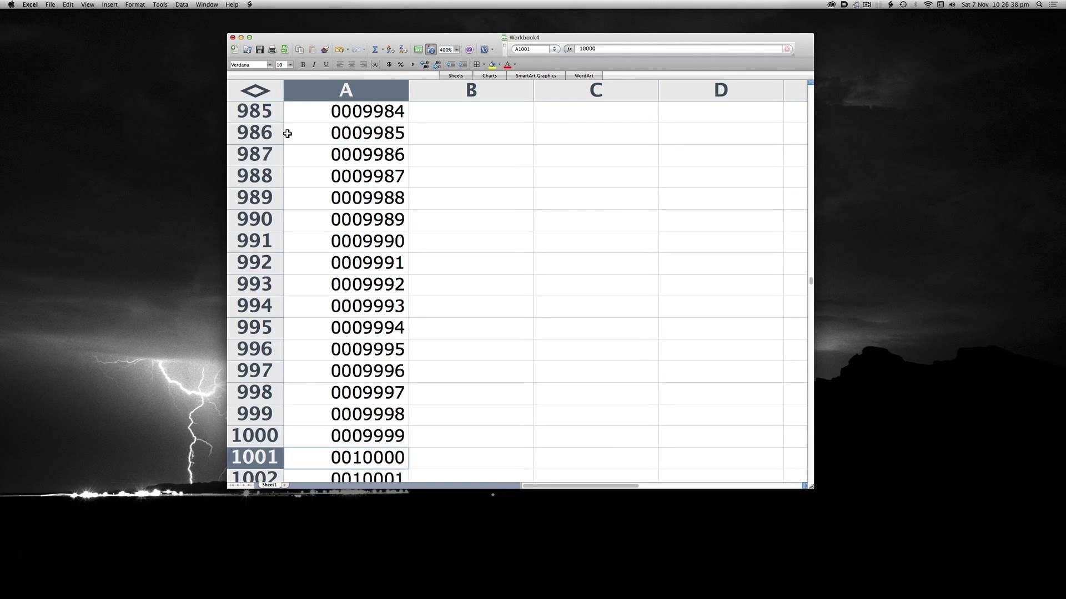
key(Down)
key(Down)
key(Down)
key(Down)
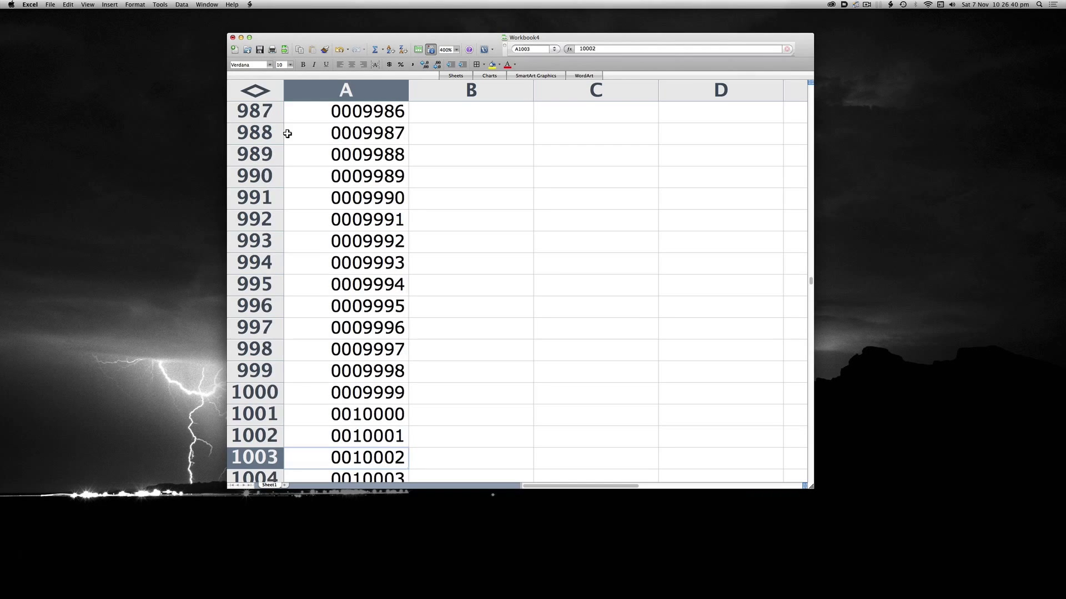
scroll(410, 348, up, 2)
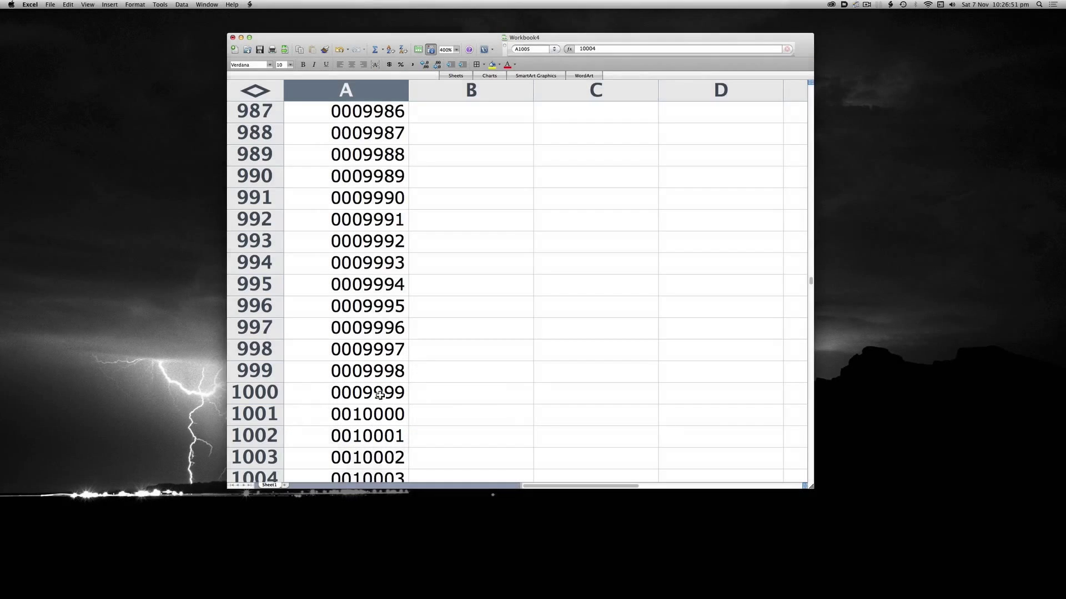
key(ctrl+Home)
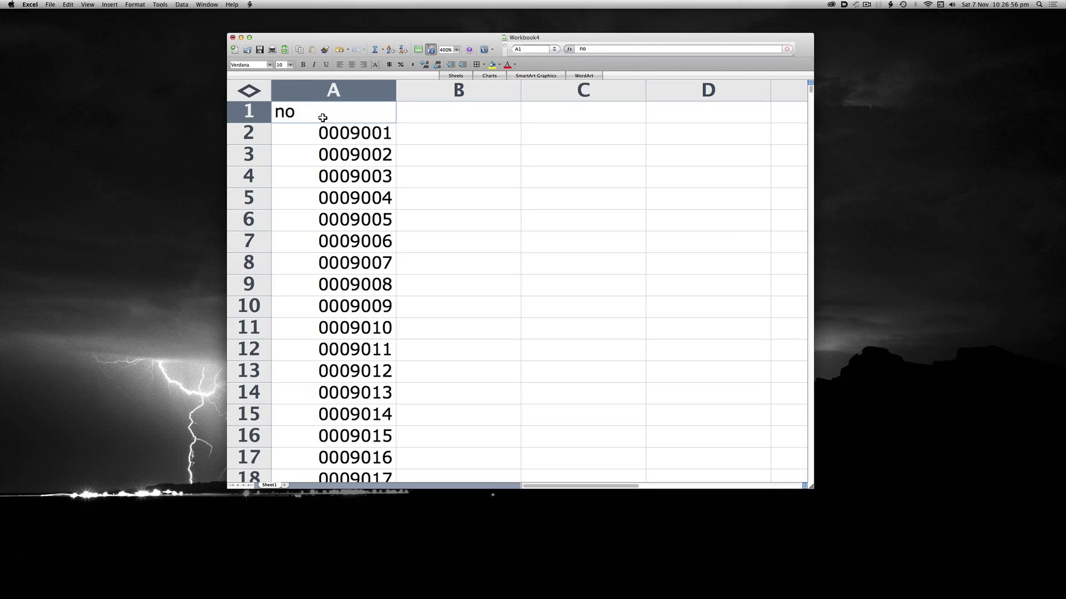
Step: Save the workbook in Comma Separated Values (.csv) format as numbers
key(super+s)
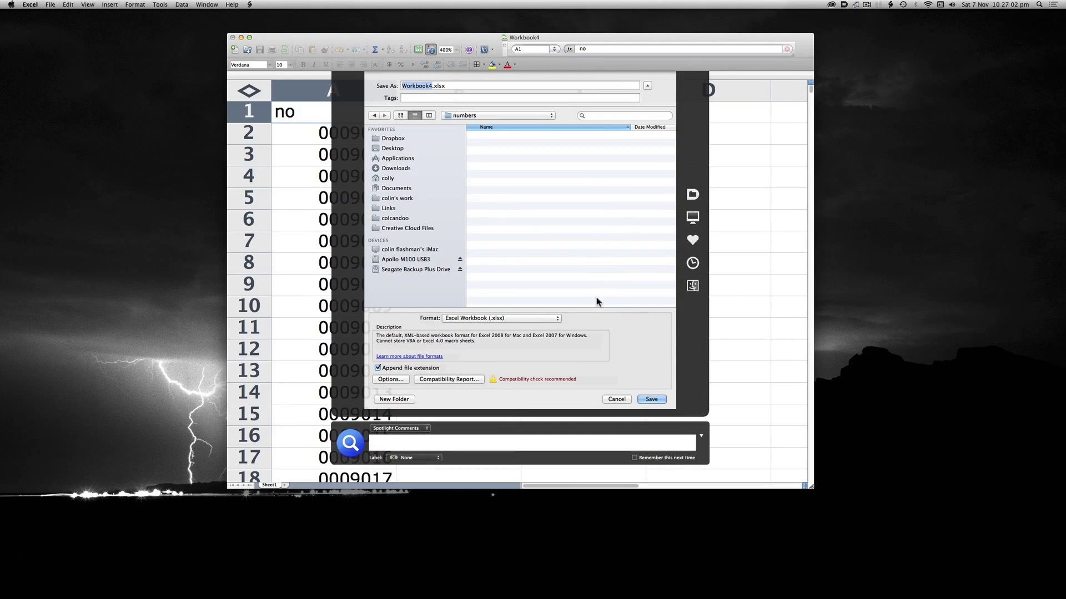
click(545, 318)
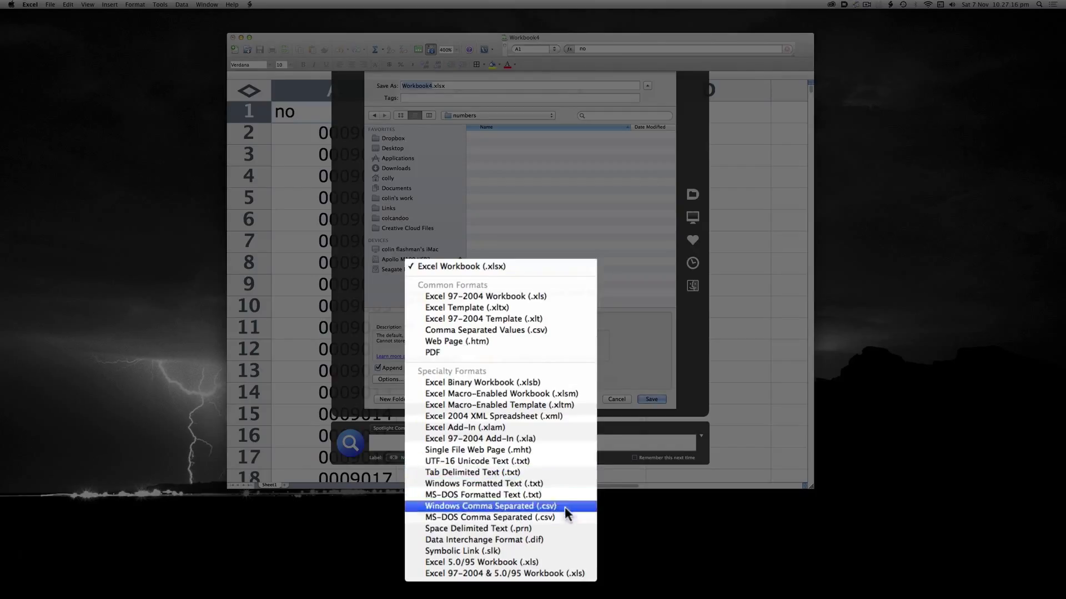
click(555, 329)
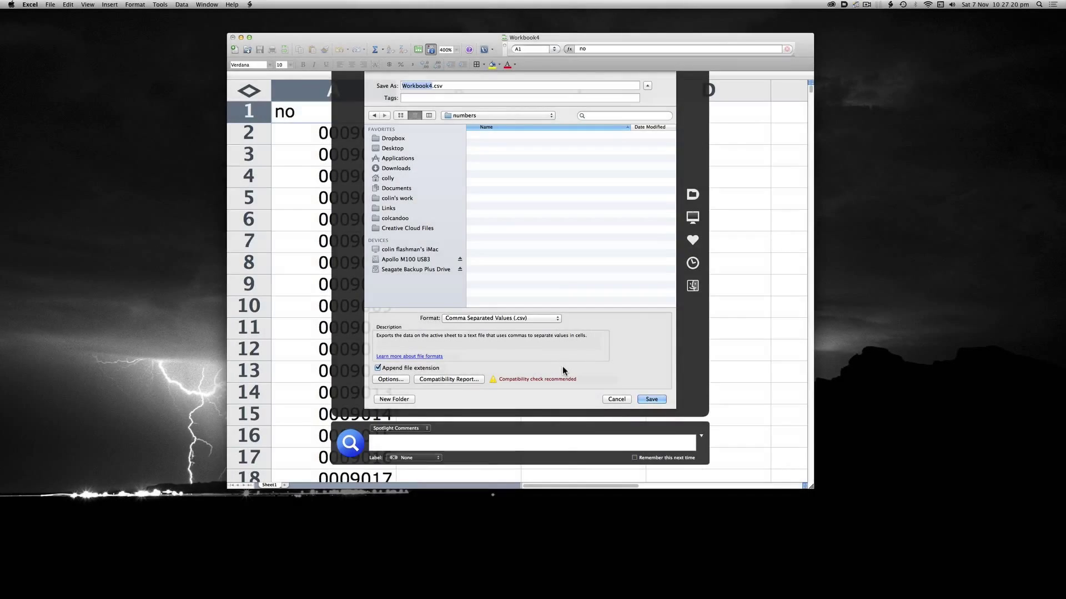
text(numbers)
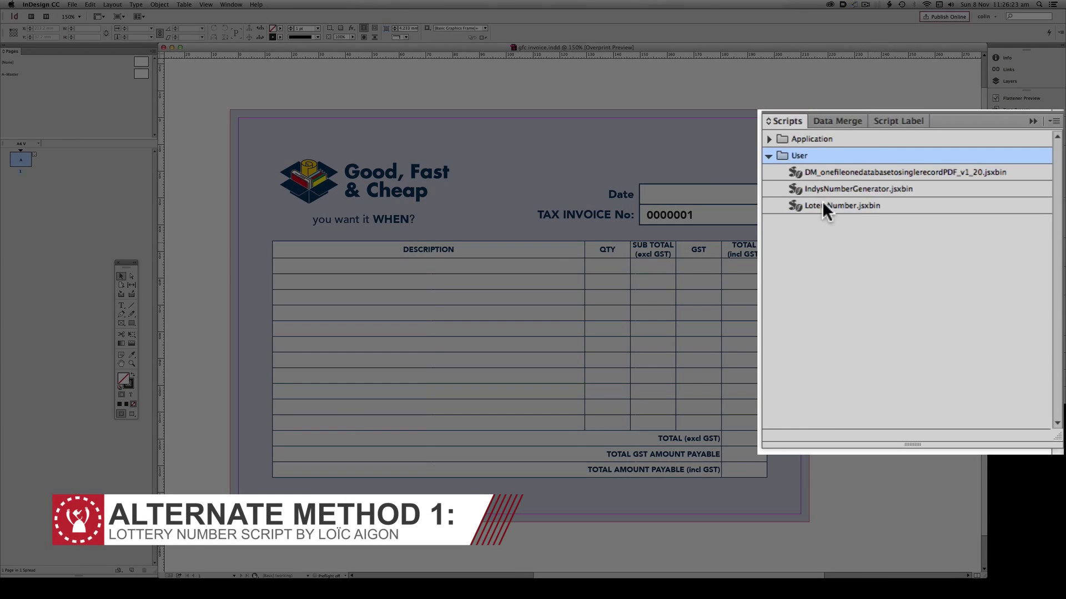
Step: Run LoteryNumber.jsxbin to generate 9001 to 11000, then select the invoice number text
double_click(875, 243)
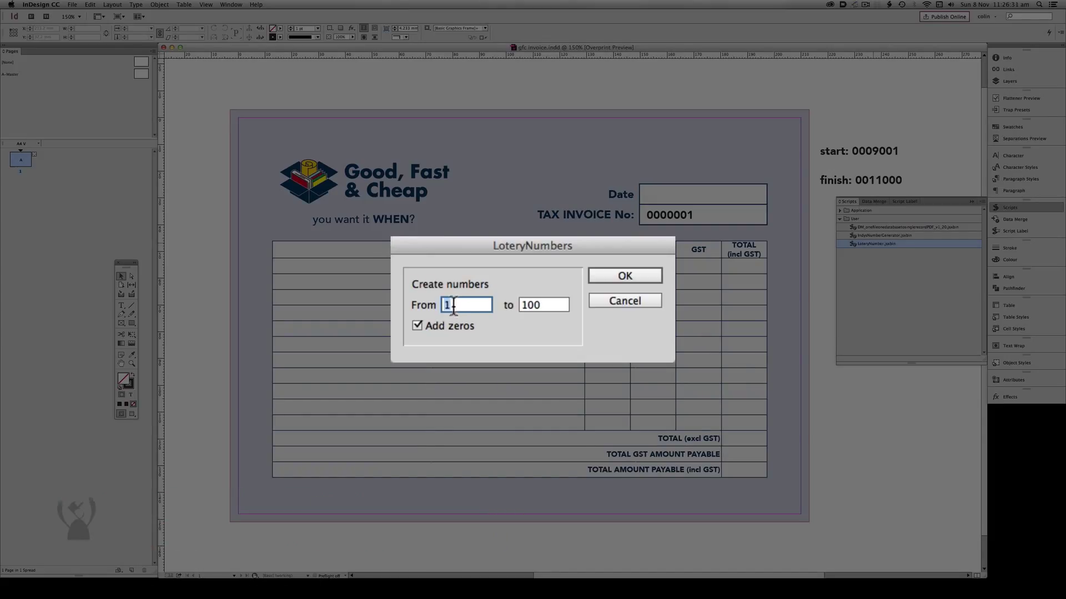
text(9001)
key(Tab)
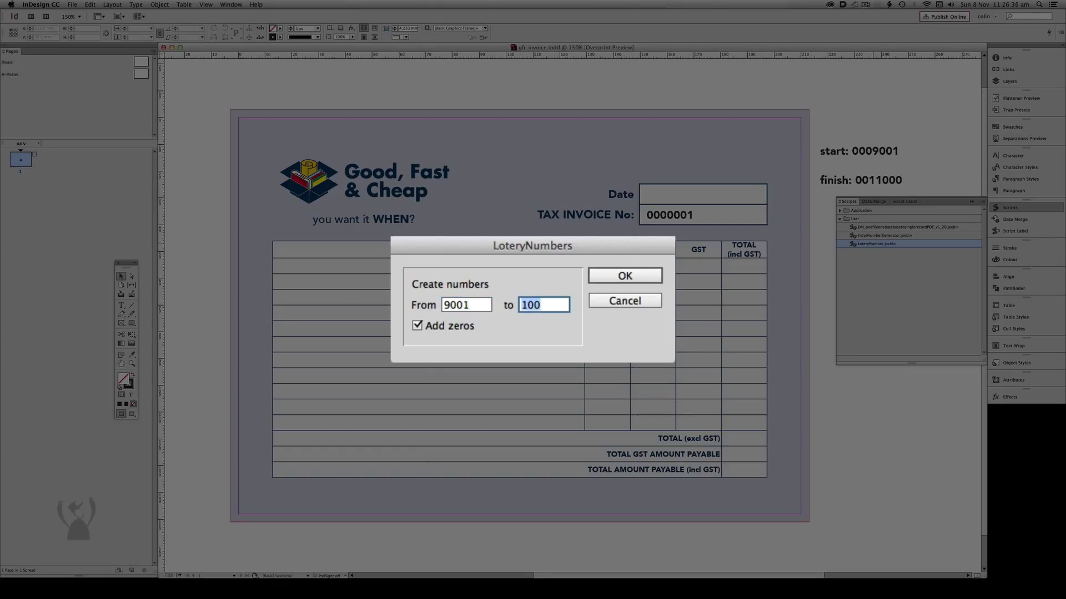
text(11000)
click(628, 273)
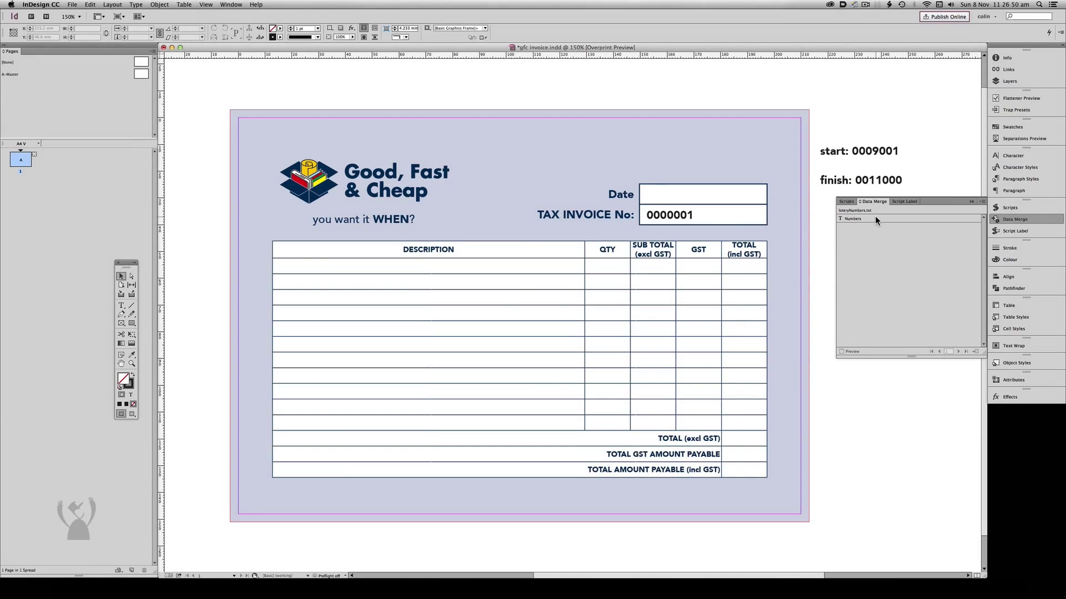
double_click(678, 218)
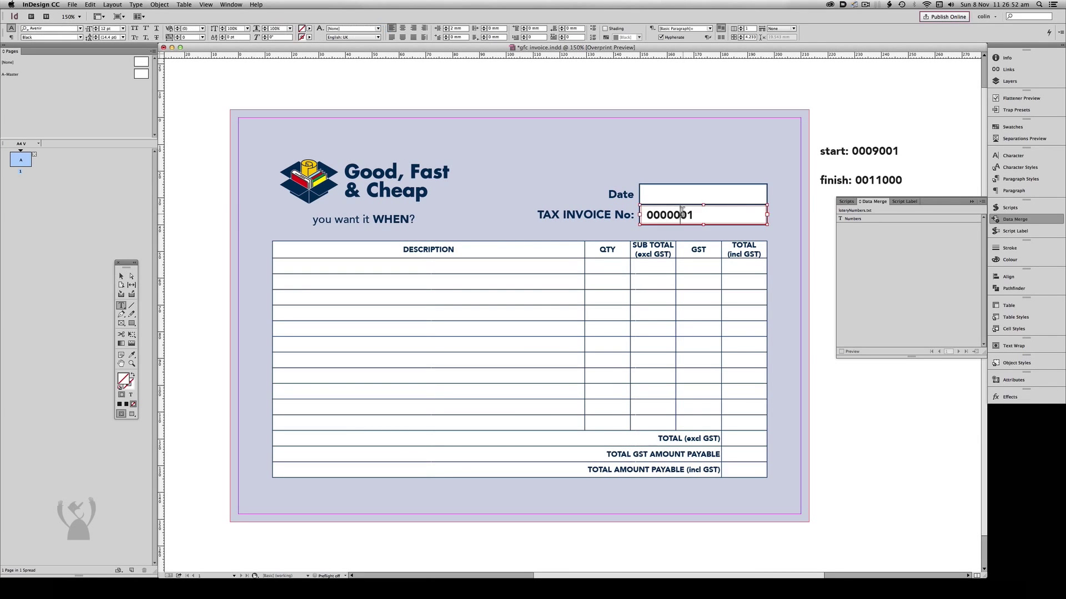
double_click(679, 217)
Step: Insert the Numbers merge field and preview records 100 and 999
click(860, 219)
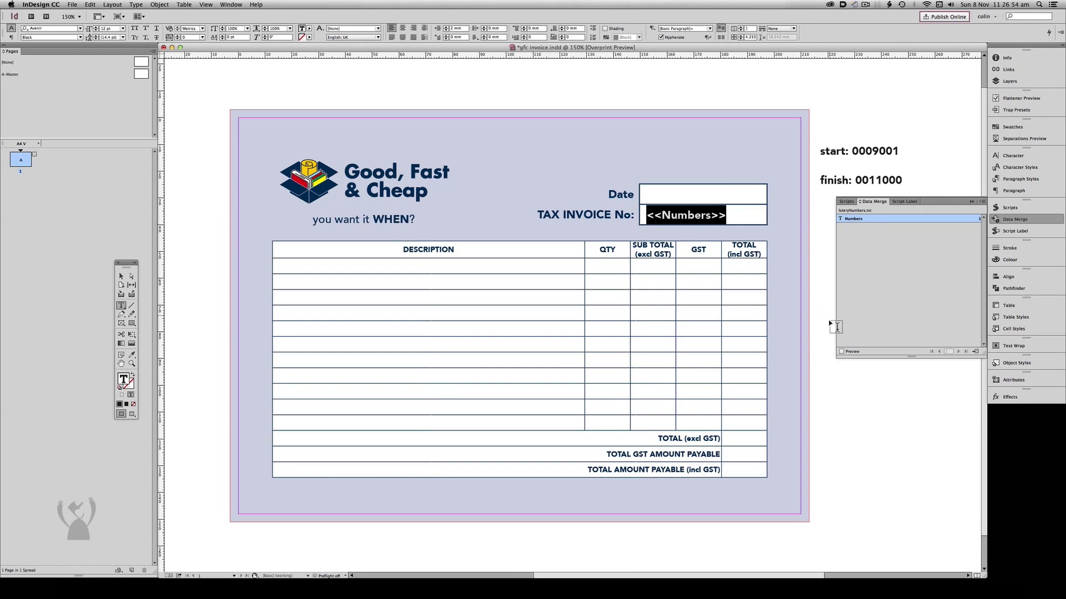
click(841, 352)
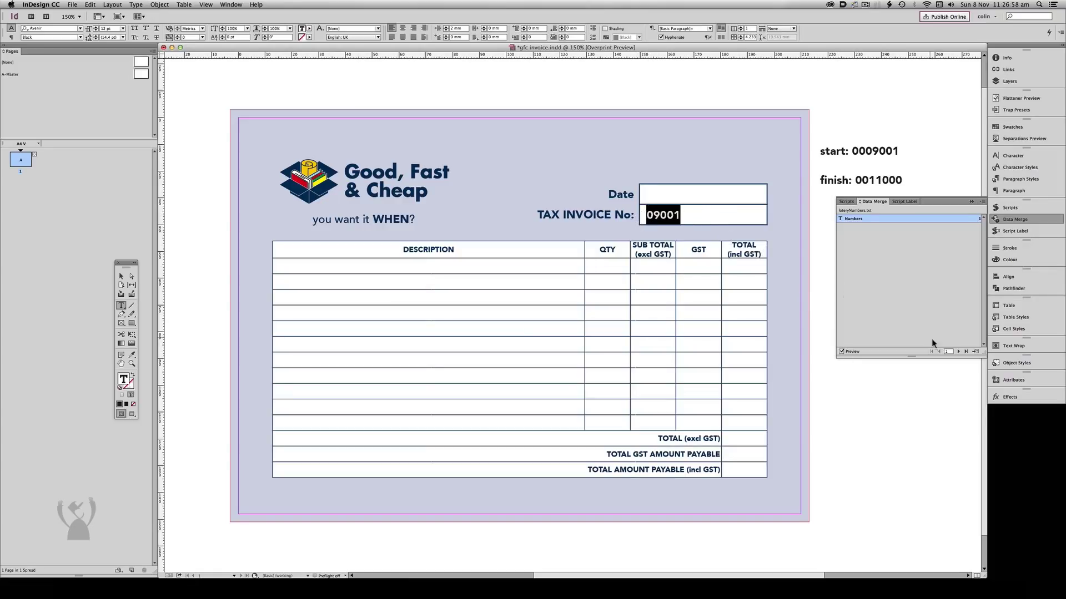
click(948, 352)
text(00)
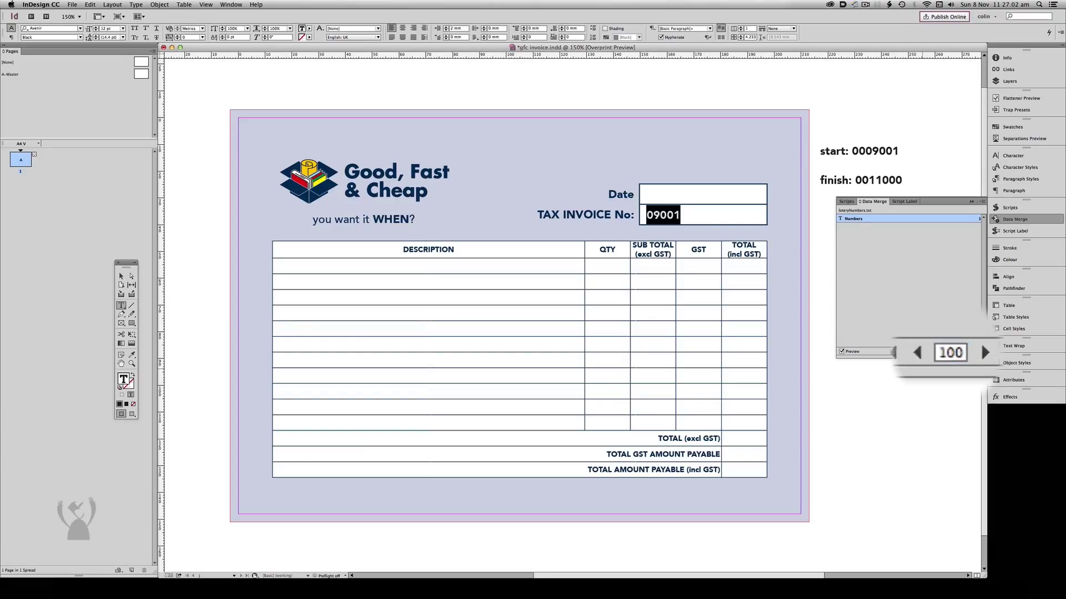
key(Return)
click(939, 352)
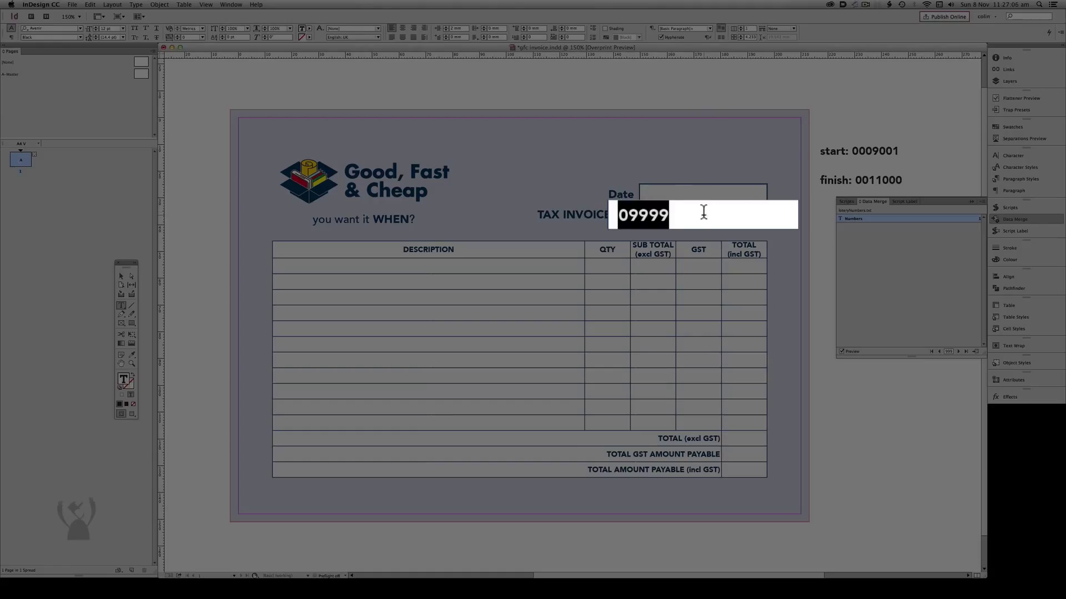
Step: Prefix the Numbers field with 00 and step the preview past record 1000
key(Home)
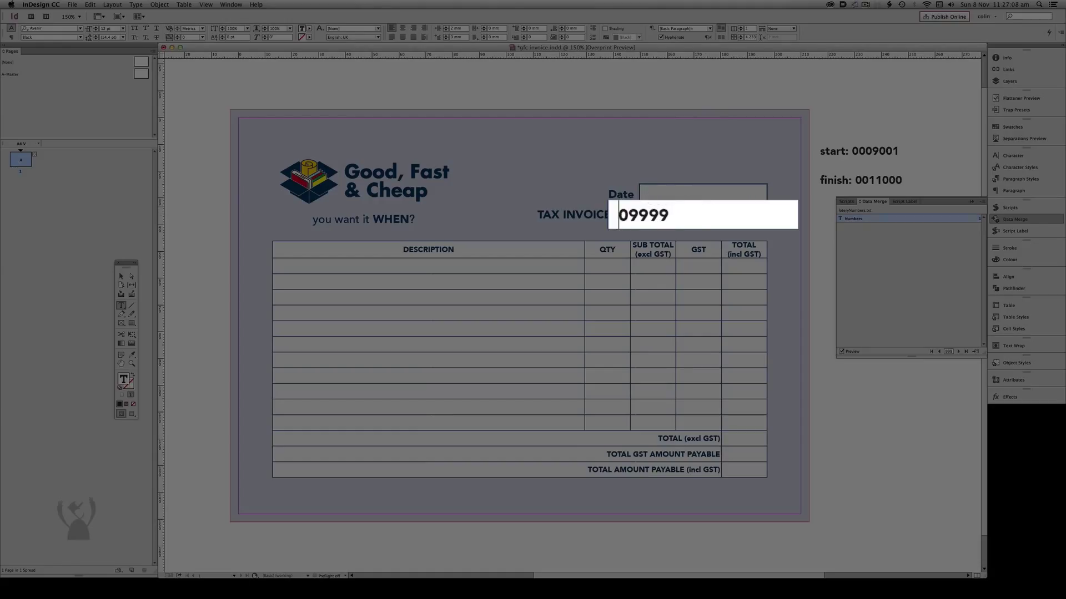
text(00)
click(958, 351)
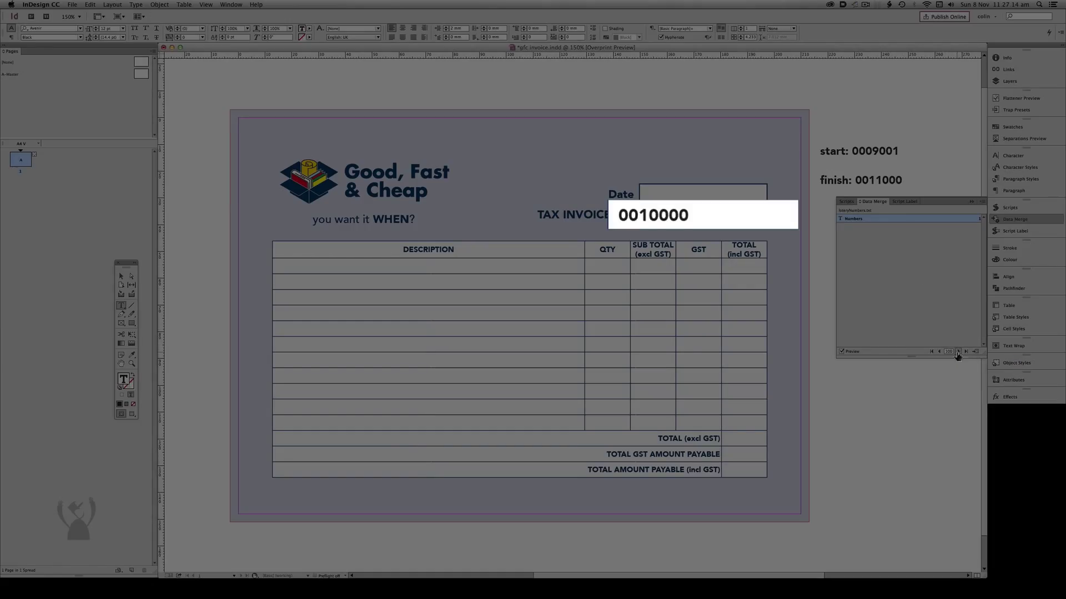
click(958, 351)
click(958, 351)
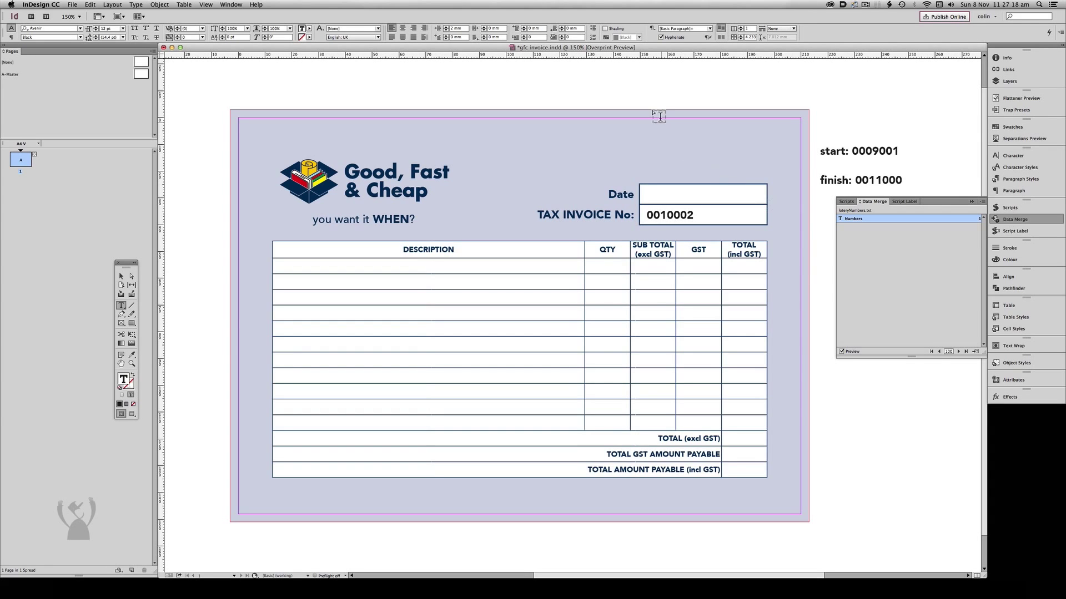
click(846, 202)
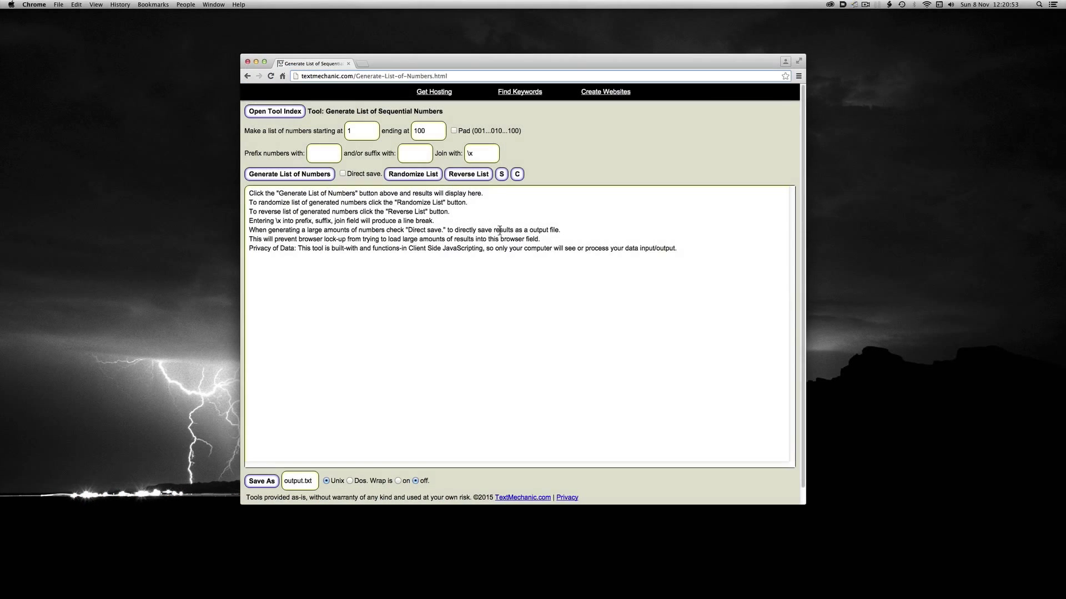
Step: Generate a zero-padded number list from 9001 to 11000, starting 09001, 09002
double_click(358, 131)
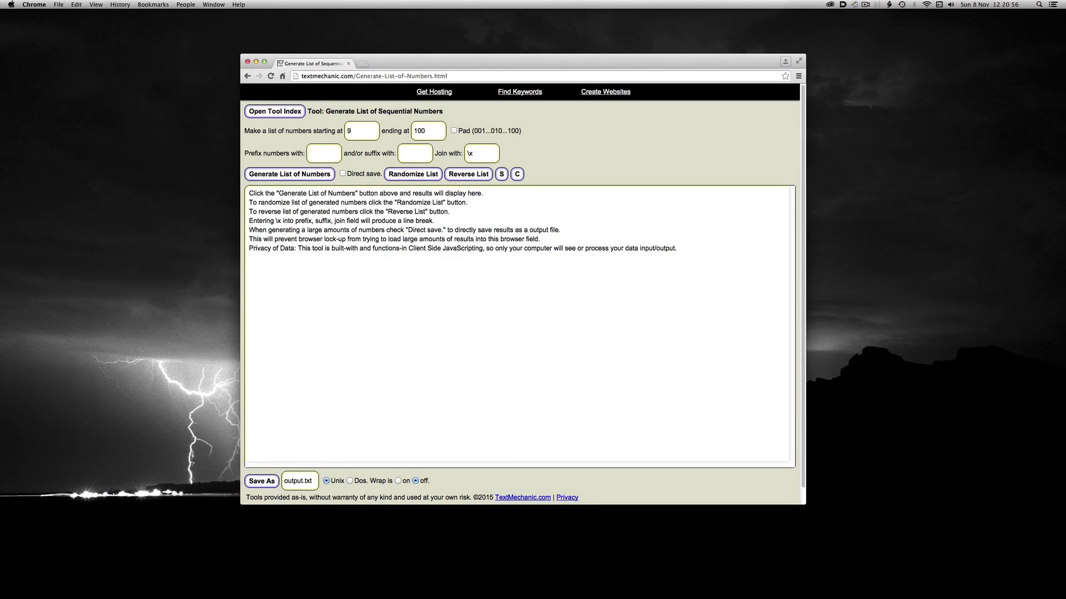
key(Tab)
text(11000)
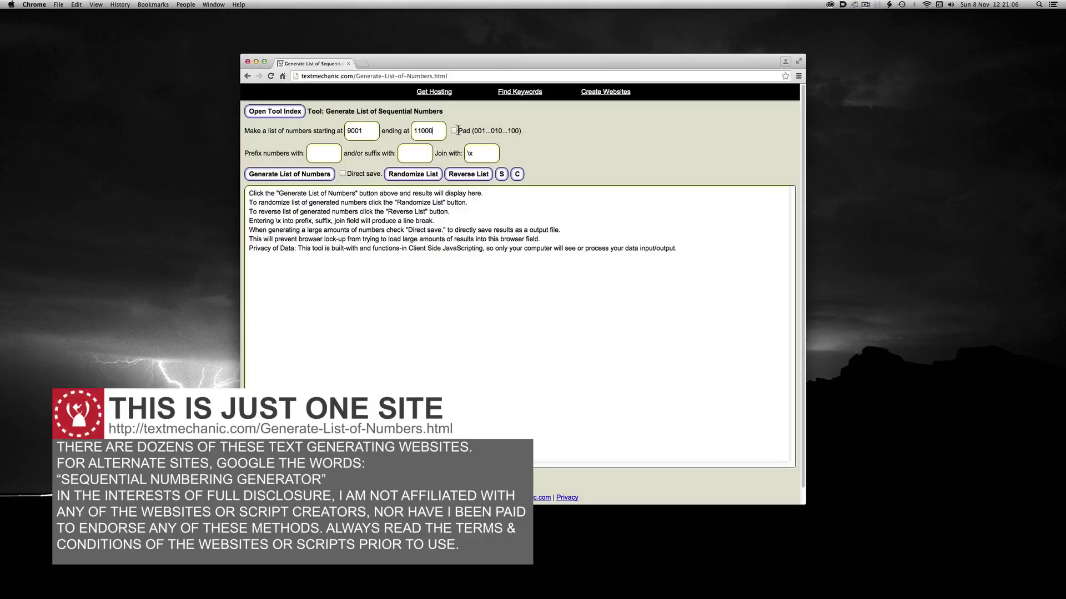
click(454, 131)
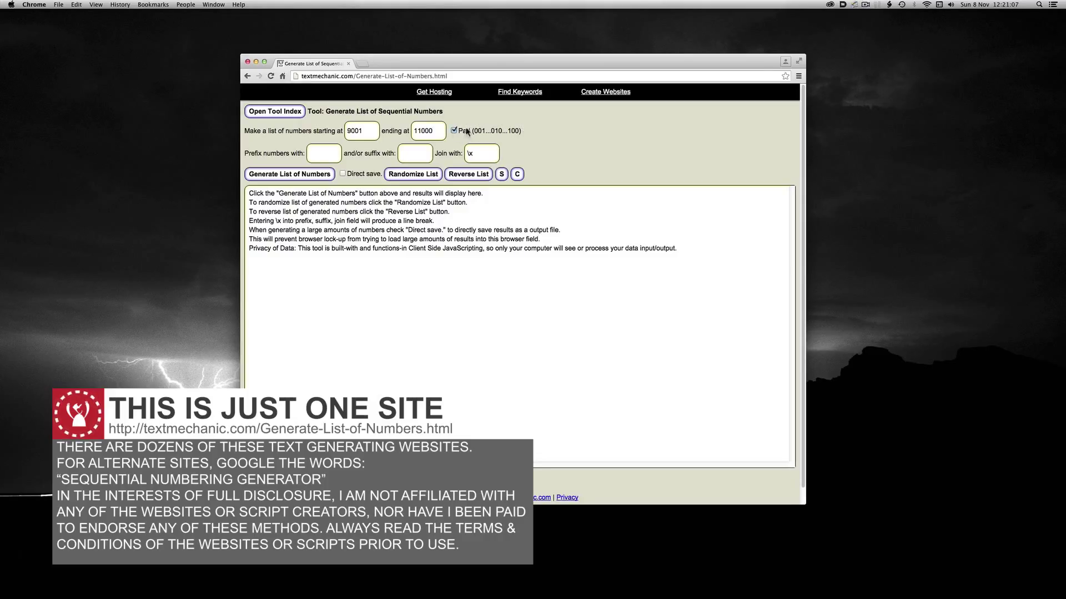
click(313, 175)
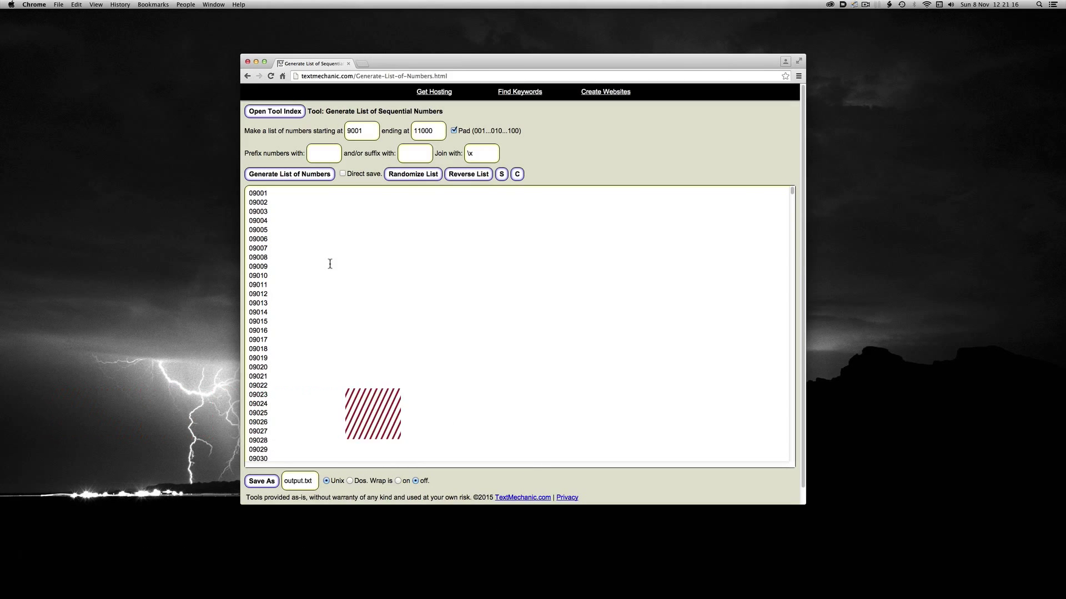
Step: Regenerate the list with a 00 prefix to give seven-digit numbers like 0009001
key(super+Down)
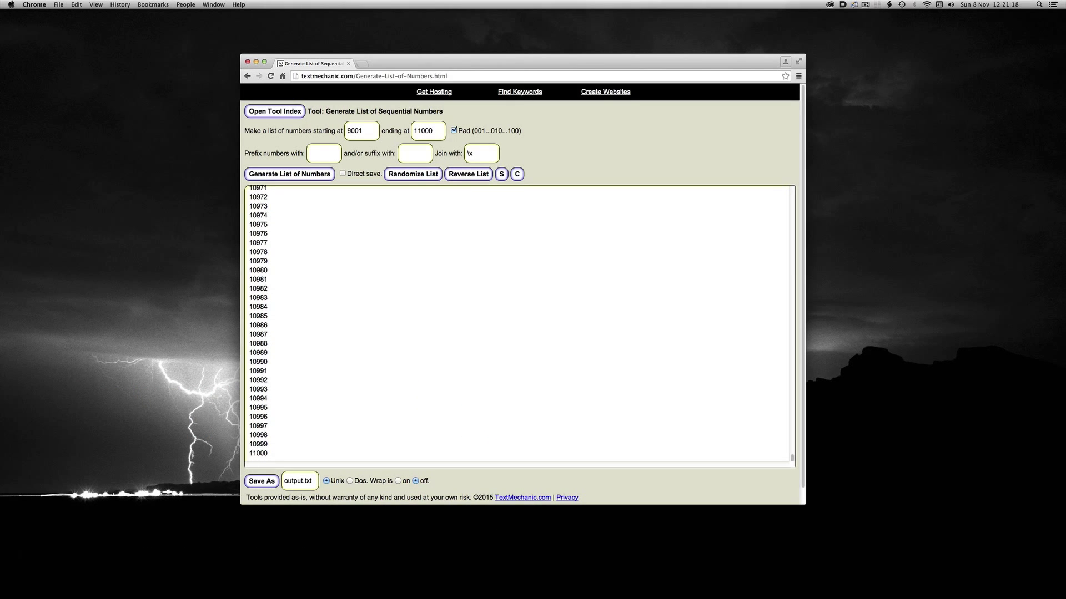
key(super+Up)
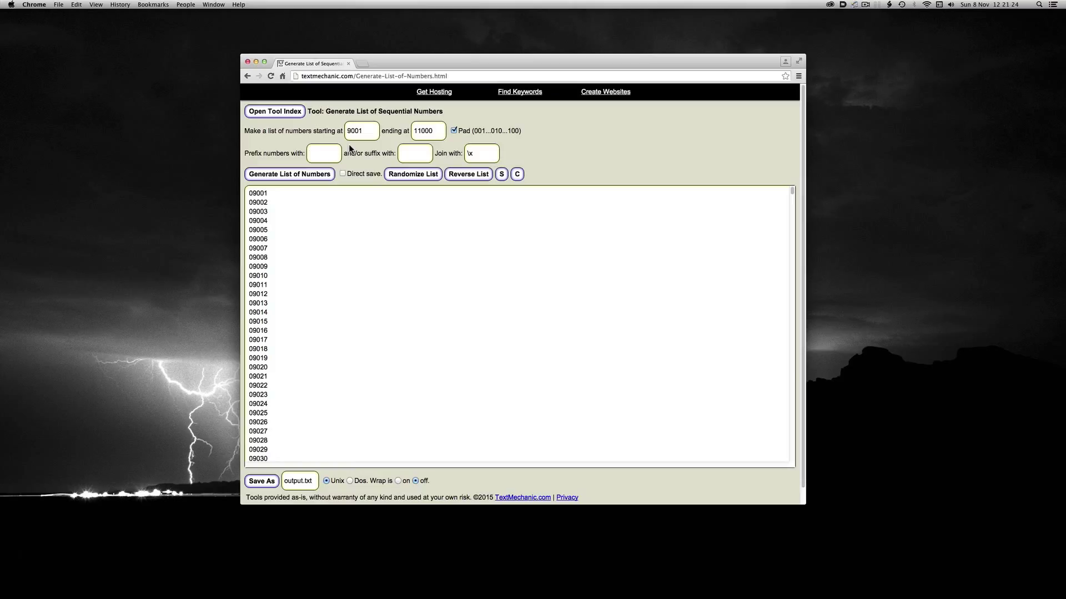
text(00)
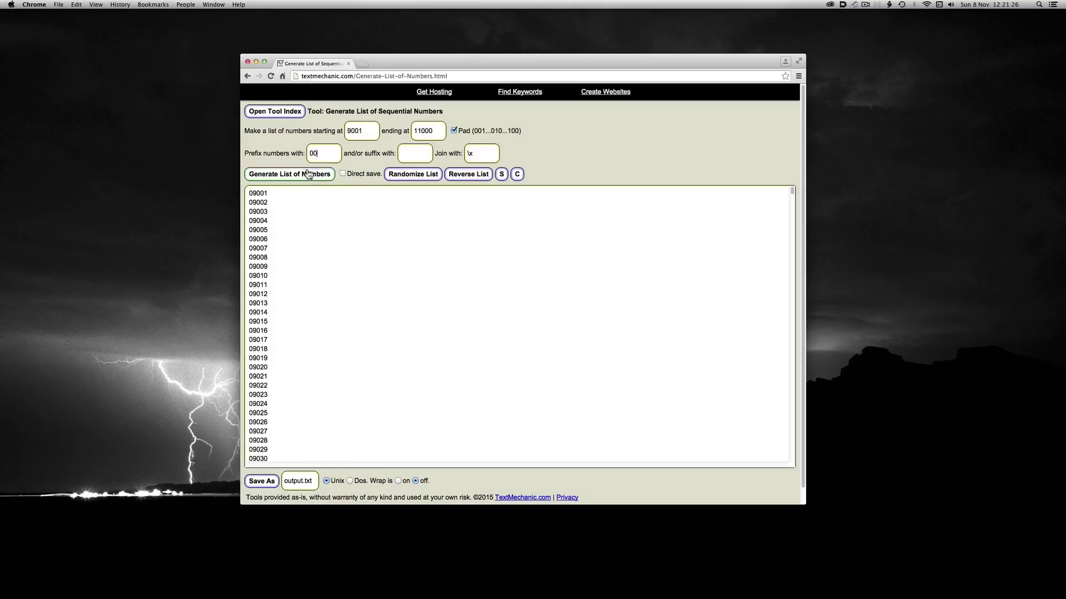
click(307, 176)
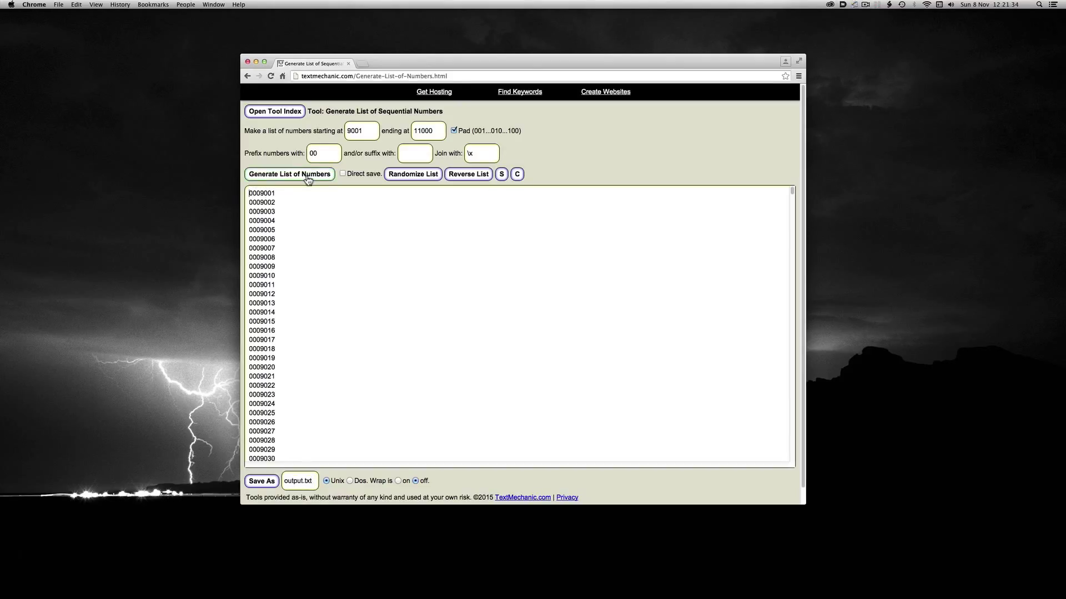
Step: Add a 'no' header line above the numbers, save as numbers.txt and open the download
key(Return)
double_click(302, 482)
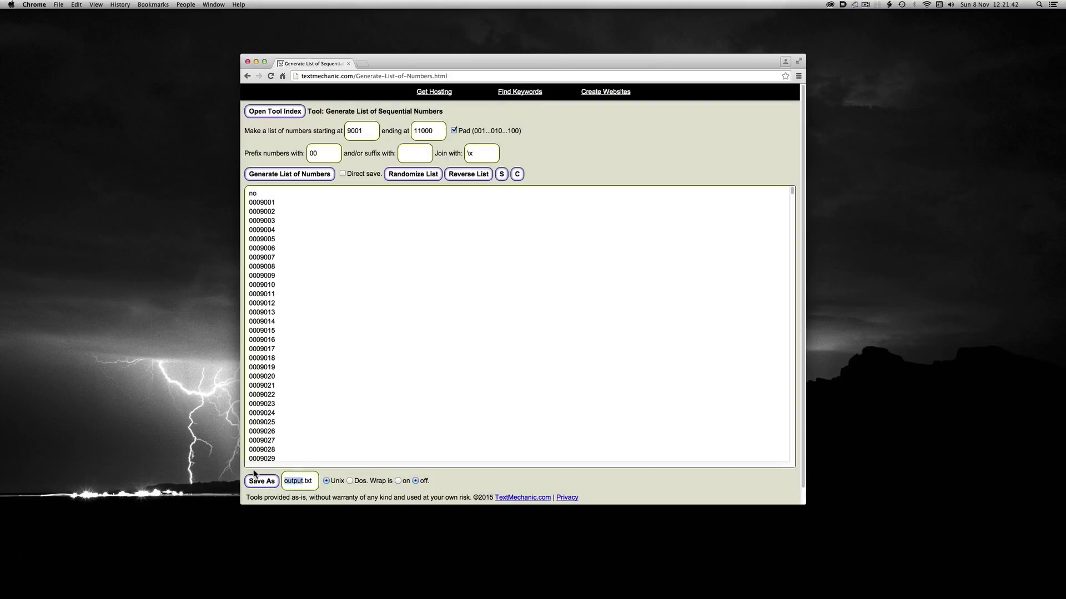
text(numbers.t)
click(261, 482)
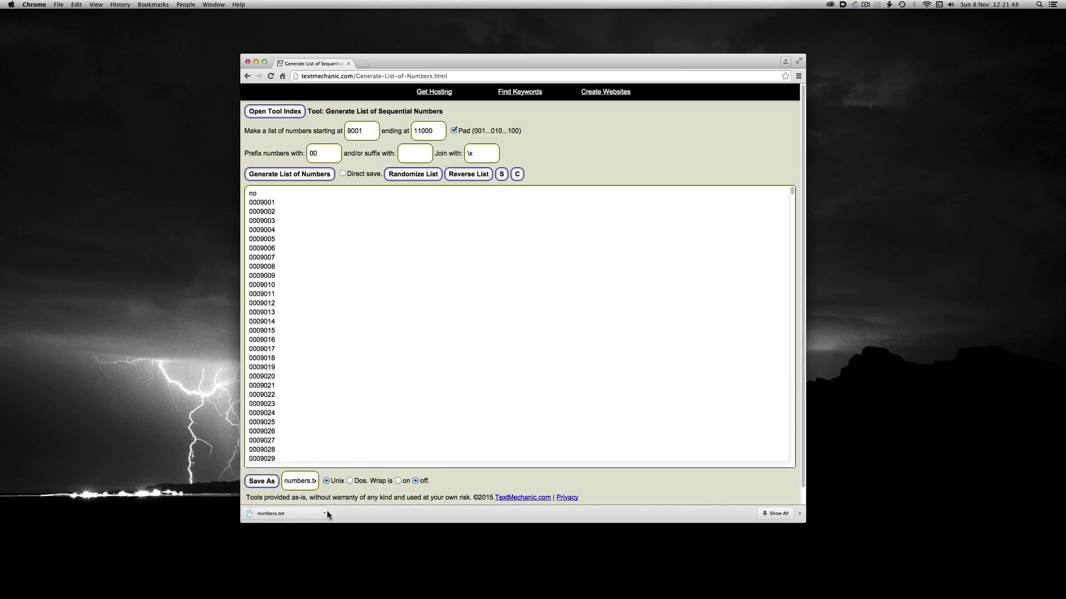
click(326, 513)
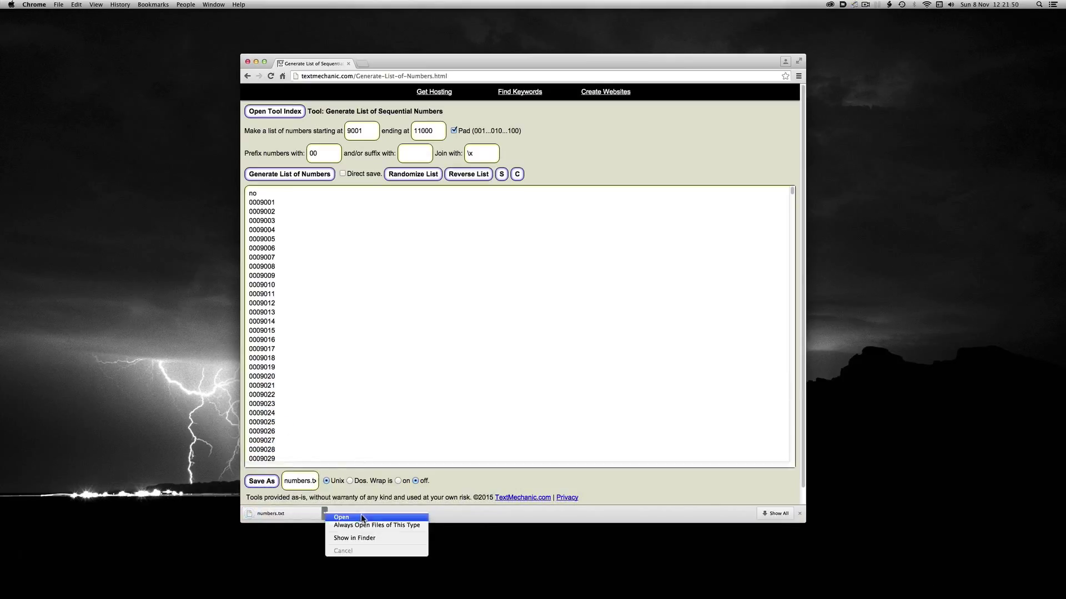
click(362, 517)
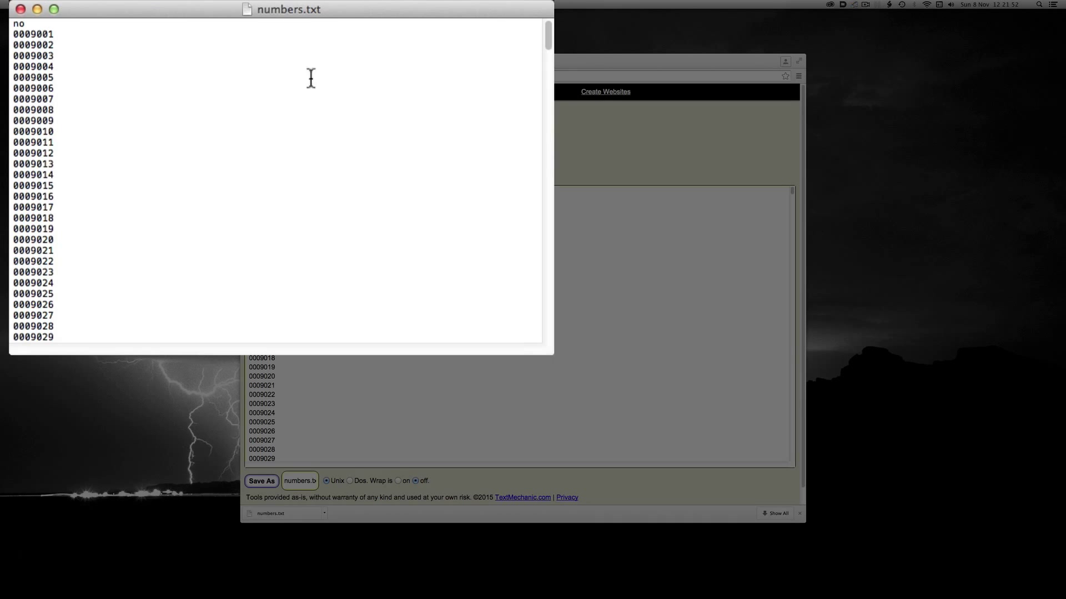
Step: Page through numbers.txt to verify 0009999 is followed directly by 0010000, then return to the top
drag(315, 10, 495, 86)
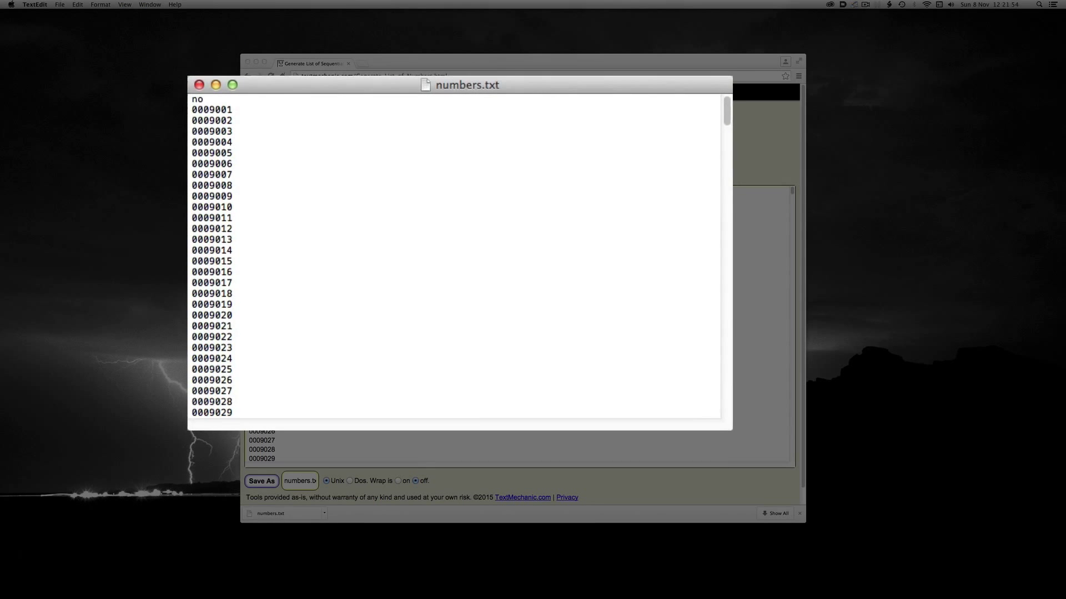
double_click(506, 305)
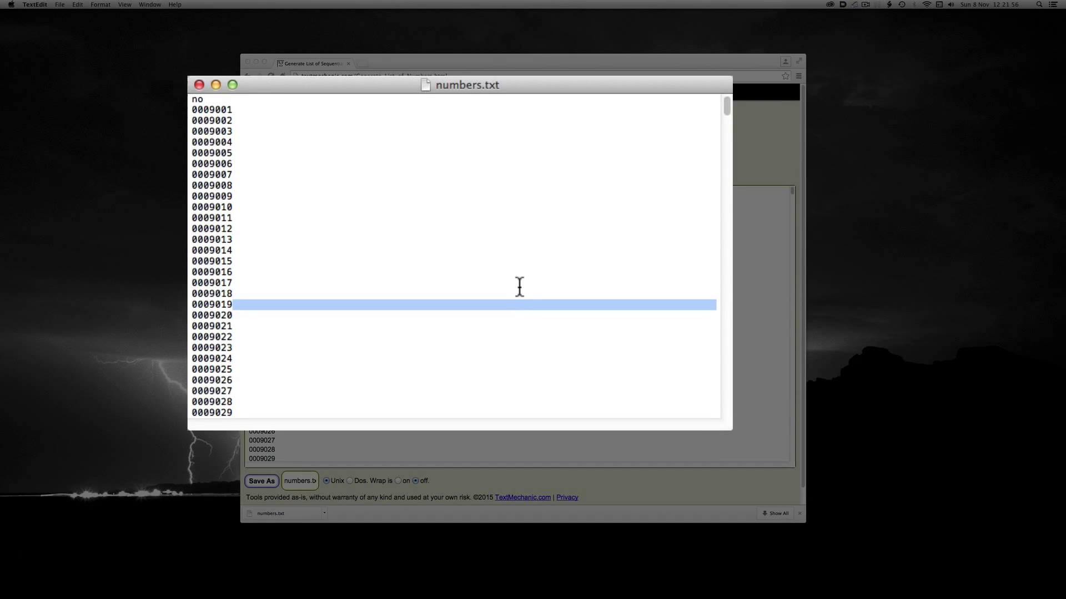
key(Page_Down)
key(Page_Down)
key(Page_Down)
key(Page_Down)
key(Page_Down)
key(Page_Down)
key(Page_Down)
key(Page_Down)
key(Page_Down)
key(Page_Down)
key(Page_Down)
key(Page_Down)
key(Page_Down)
key(Page_Down)
key(Page_Down)
key(Page_Down)
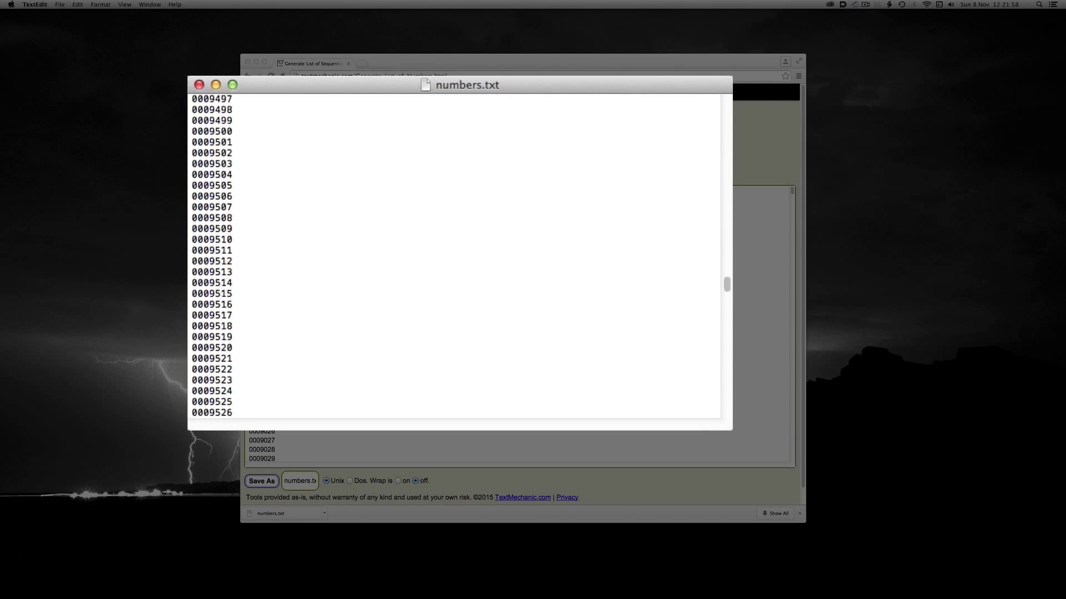
key(Page_Down)
key(Page_Down)
key(Page_Down)
key(Page_Down)
key(Page_Down)
key(Page_Down)
key(Page_Down)
key(Page_Down)
key(Page_Down)
key(Page_Down)
key(Page_Down)
key(Page_Down)
key(Page_Down)
key(Page_Down)
key(Page_Down)
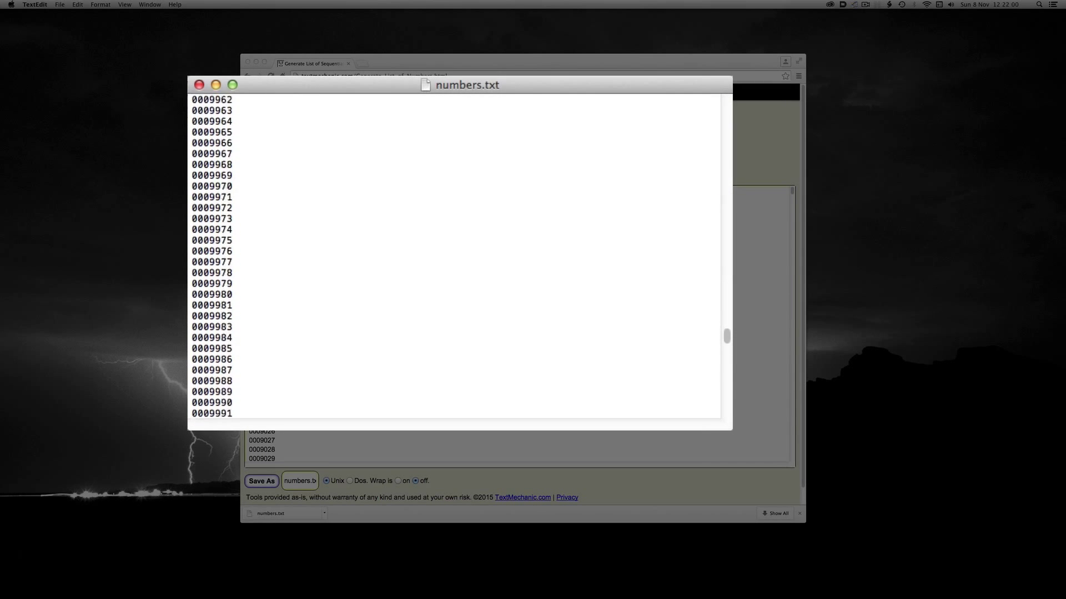
key(Page_Down)
key(Page_Down)
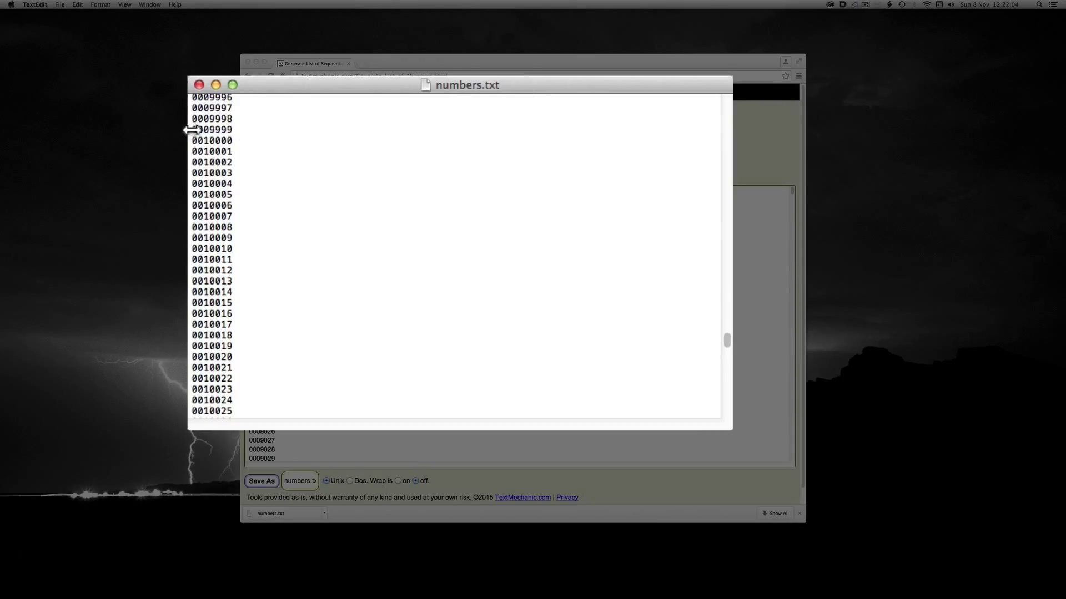
drag(191, 130, 263, 143)
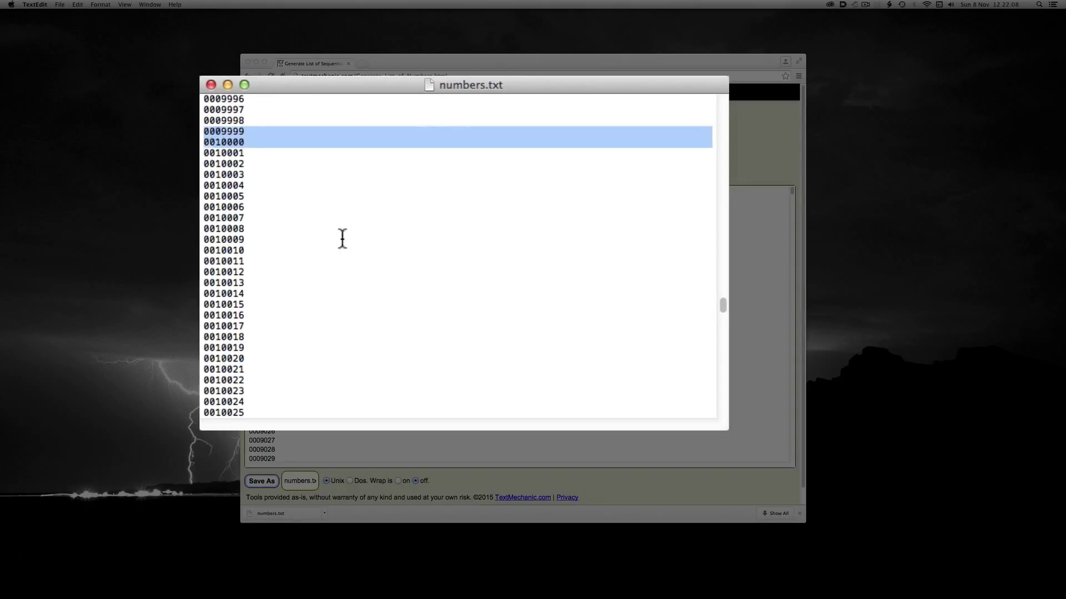
click(338, 190)
key(super+Up)
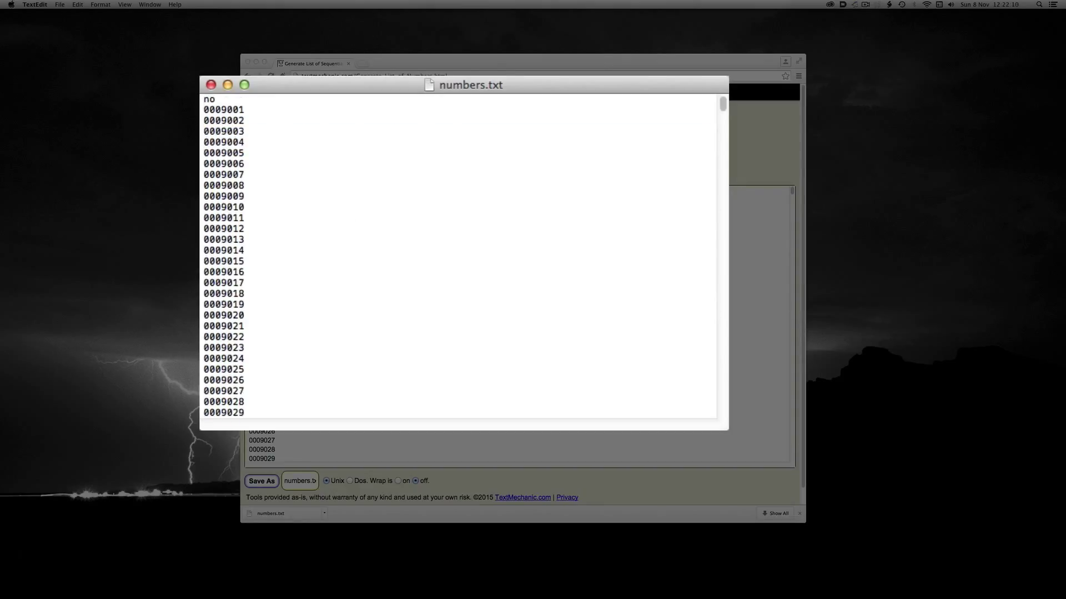
drag(387, 89, 402, 133)
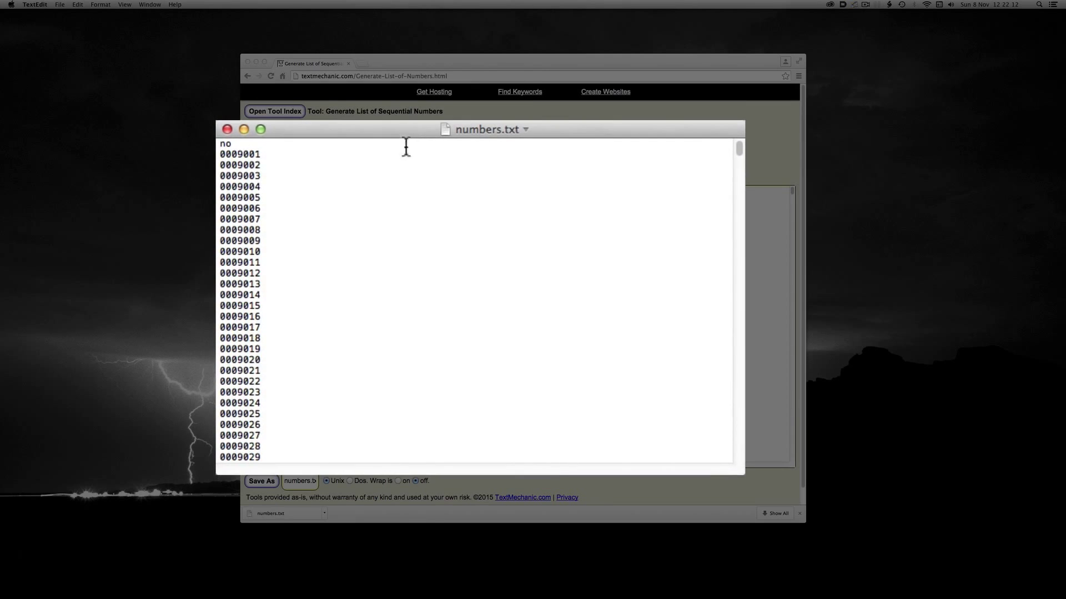
Step: Close numbers.txt and bring up InDesign's Data Merge fields for the invoice
click(227, 129)
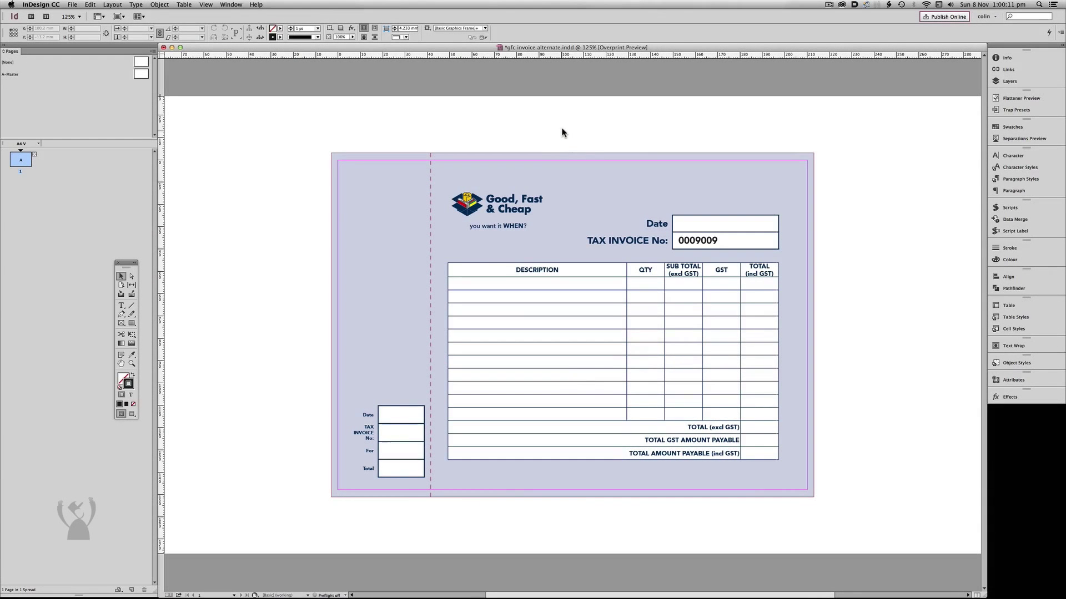
click(1010, 219)
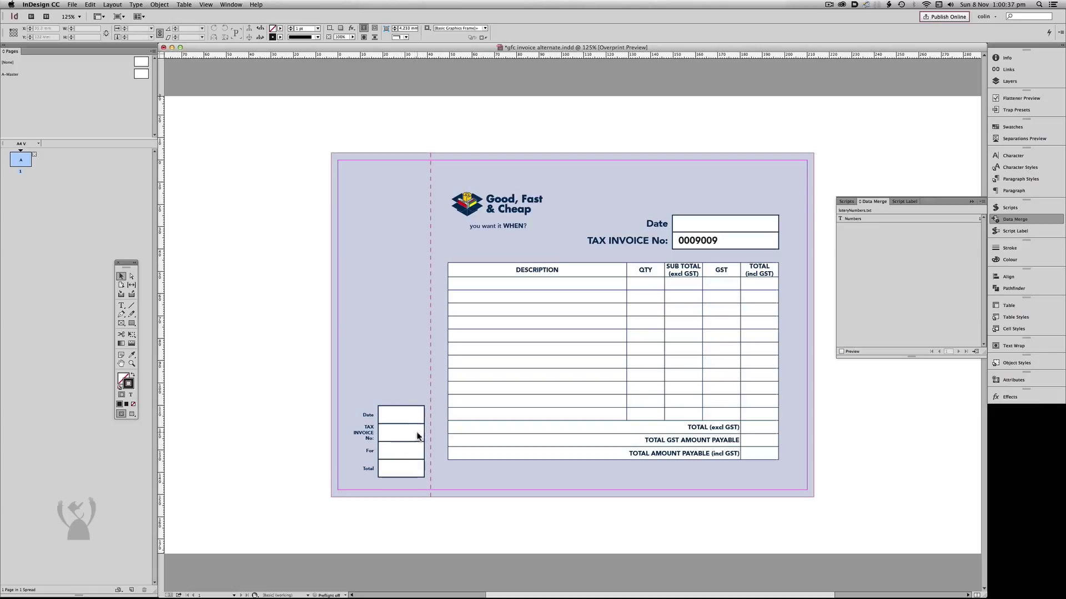
Step: Copy the merged invoice number frame into the stub's TAX INVOICE No box and add the job bag copy page
drag(422, 440, 423, 439)
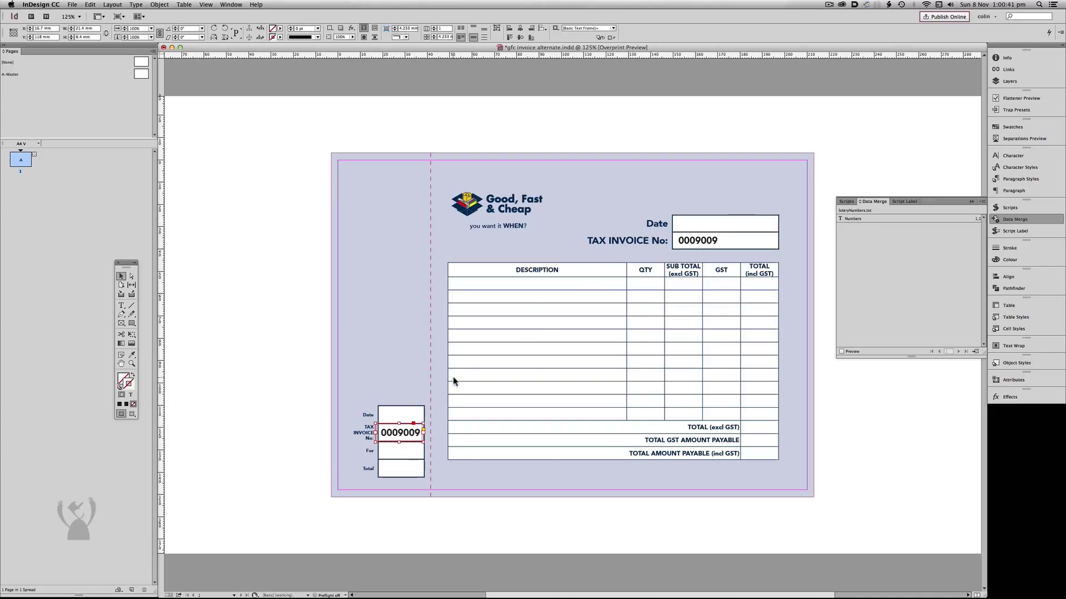
key(super+shift+p)
double_click(21, 187)
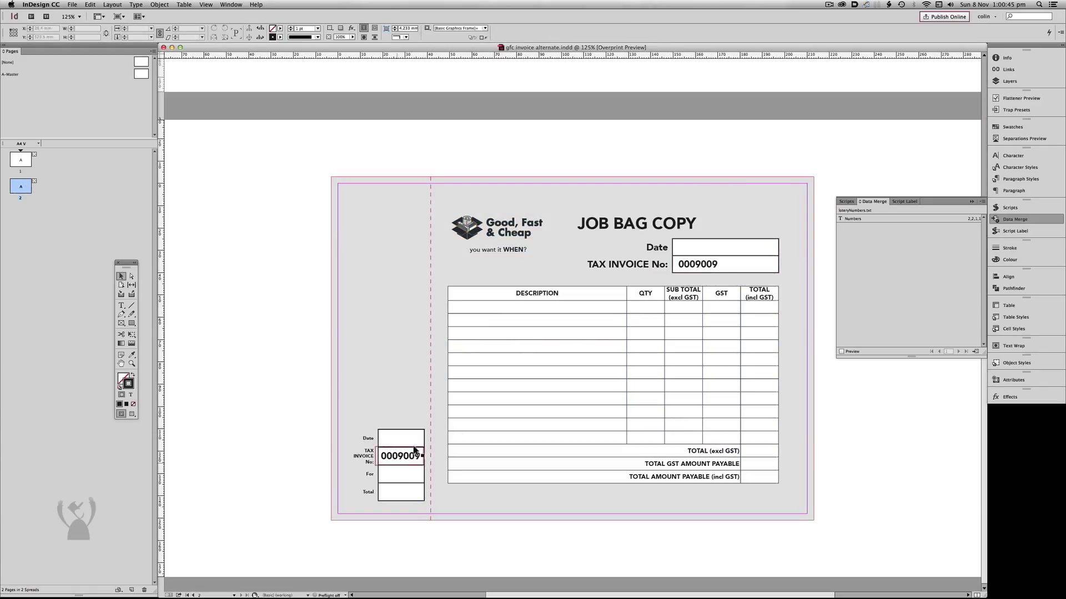
double_click(25, 161)
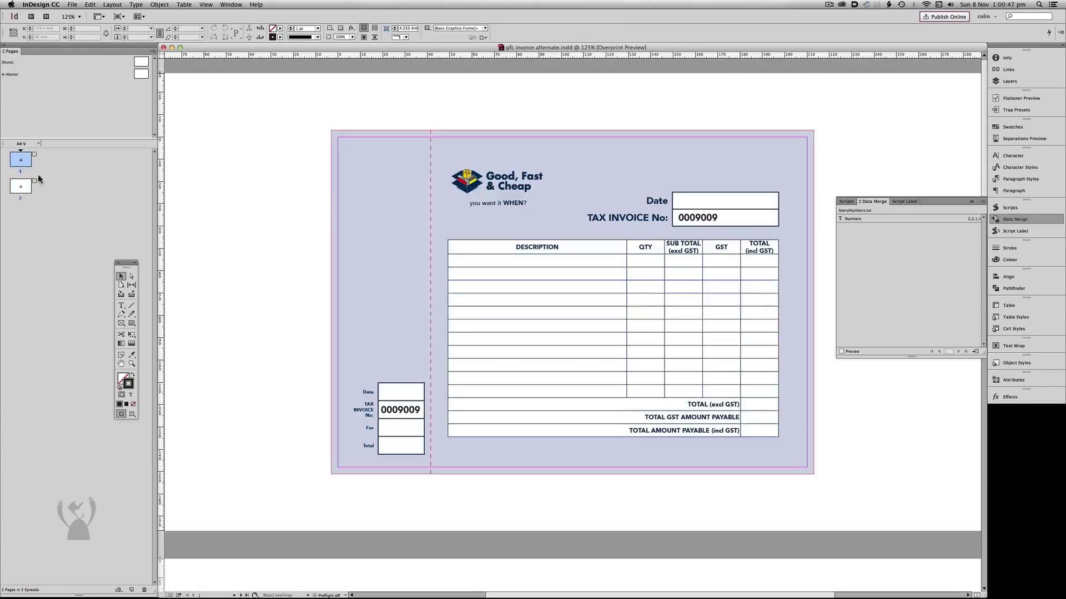
double_click(22, 189)
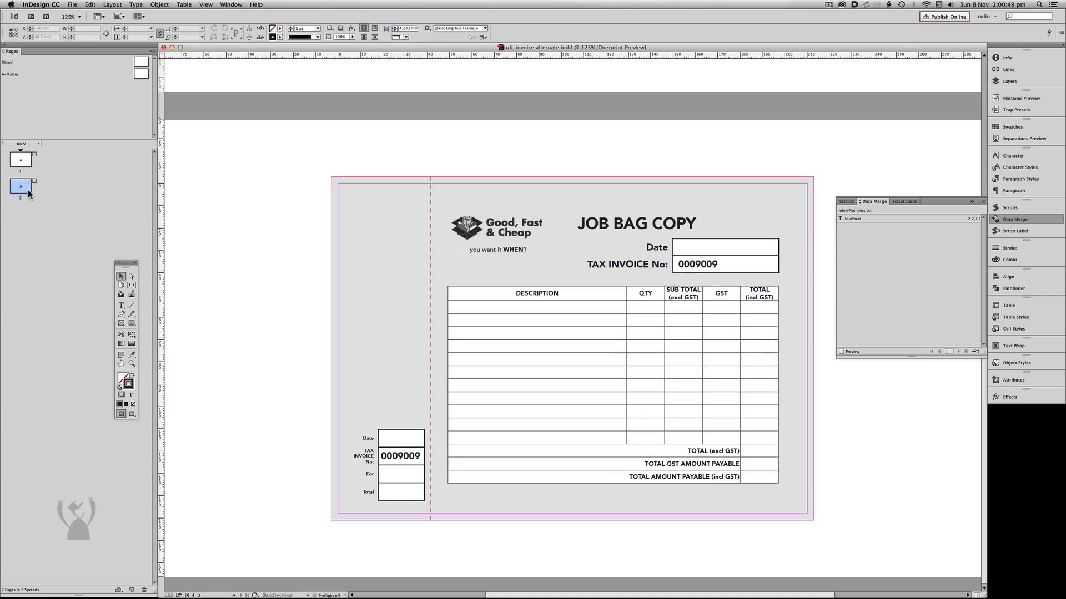
Step: Turn on merge preview and step through records until invoice number 0009012 shows
click(842, 351)
click(958, 351)
click(958, 352)
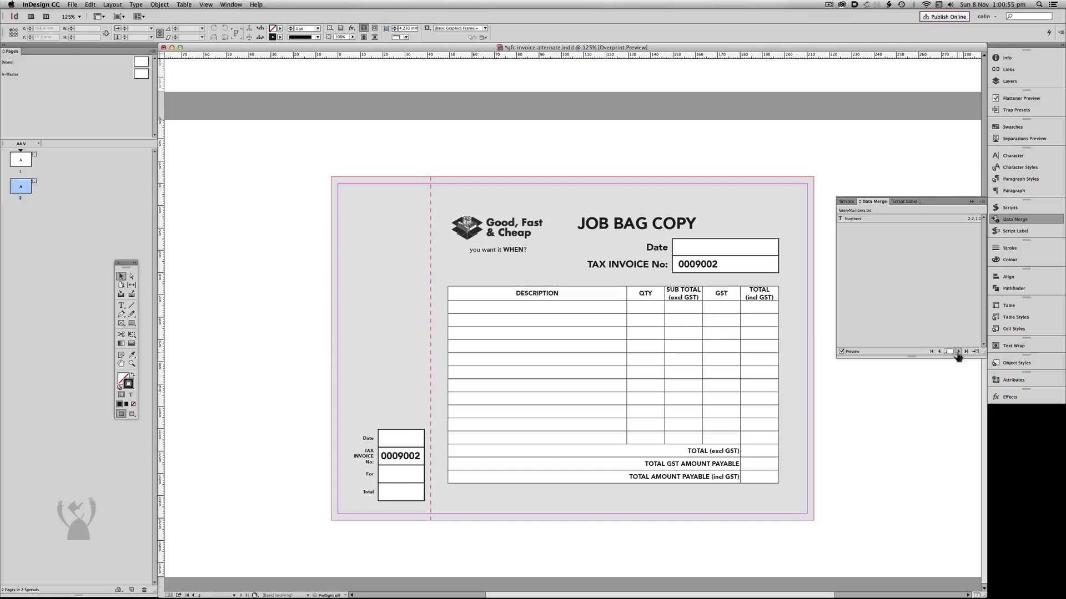
click(957, 351)
click(957, 351)
click(957, 352)
click(957, 351)
click(958, 352)
click(958, 352)
click(958, 352)
click(957, 352)
click(958, 352)
click(982, 202)
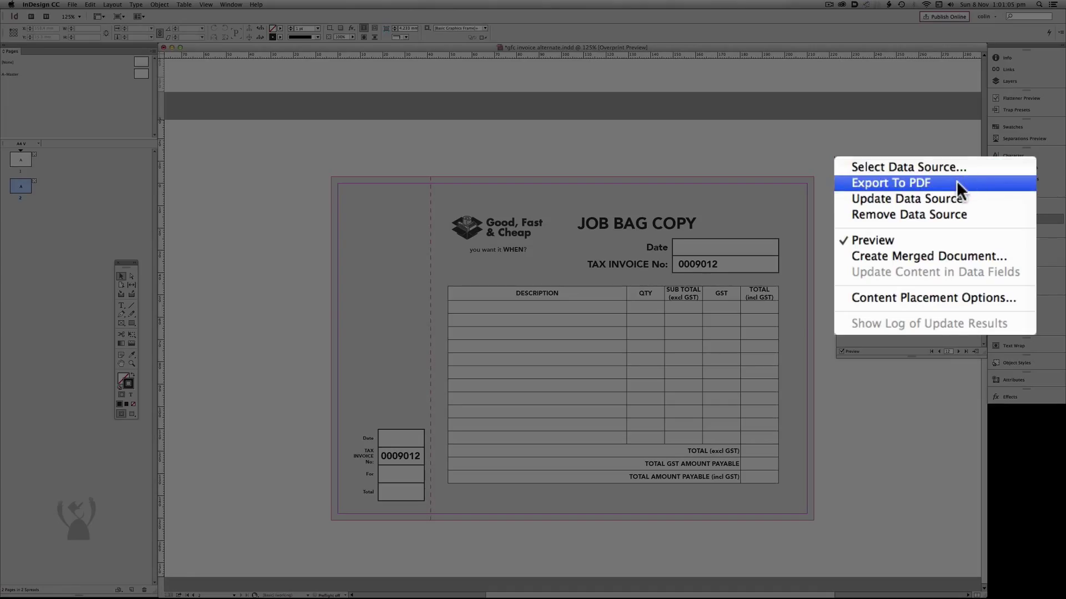
Step: Dismiss the Data Merge options menu and close the Data Merge panel
click(972, 197)
click(972, 197)
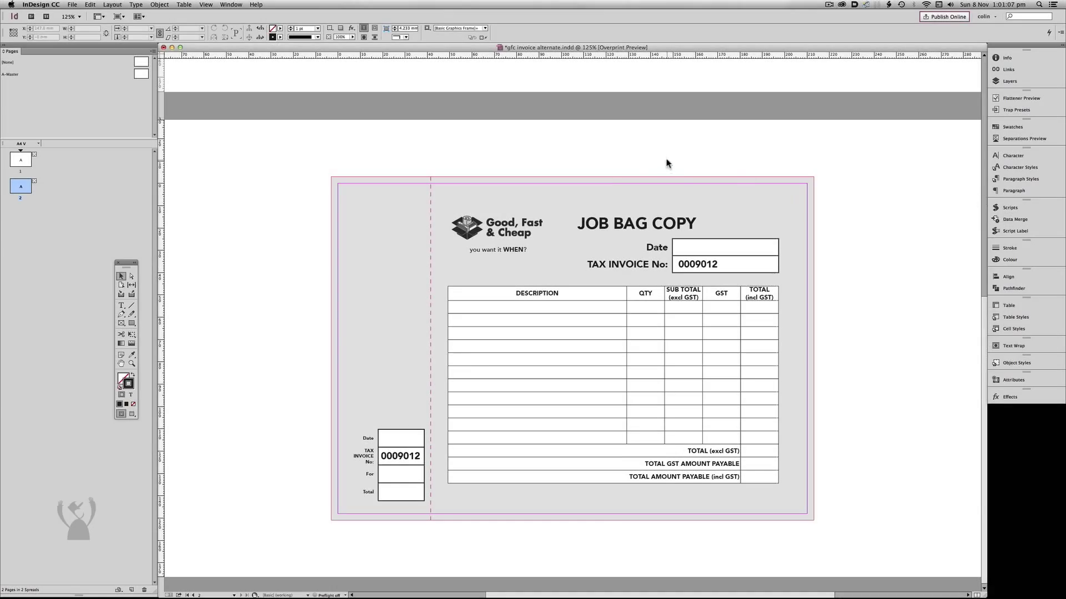